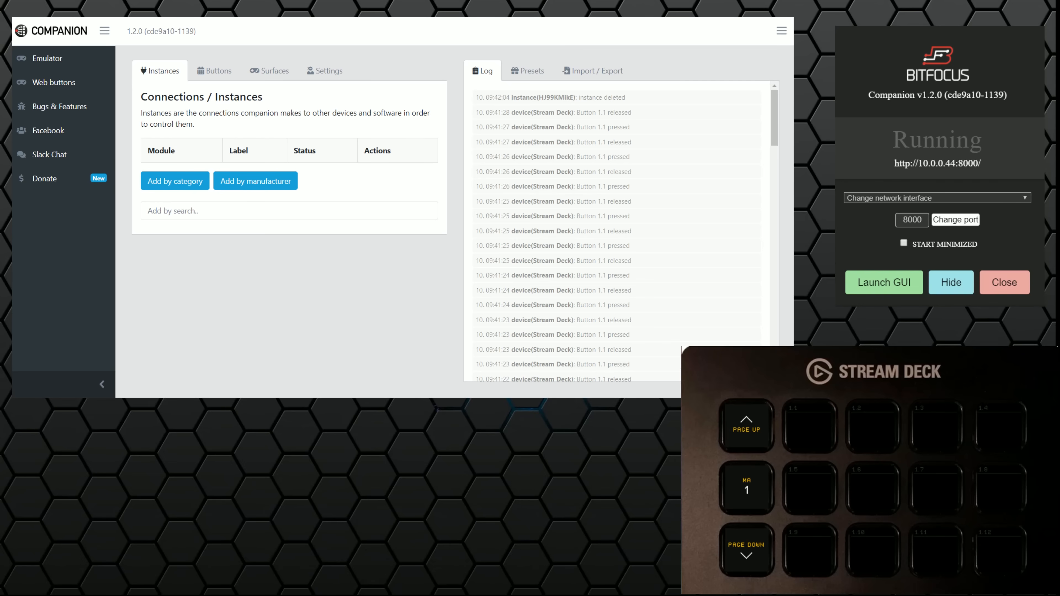
Step: Examine the available network interfaces and the device modules offered by manufacturer and by category
click(903, 202)
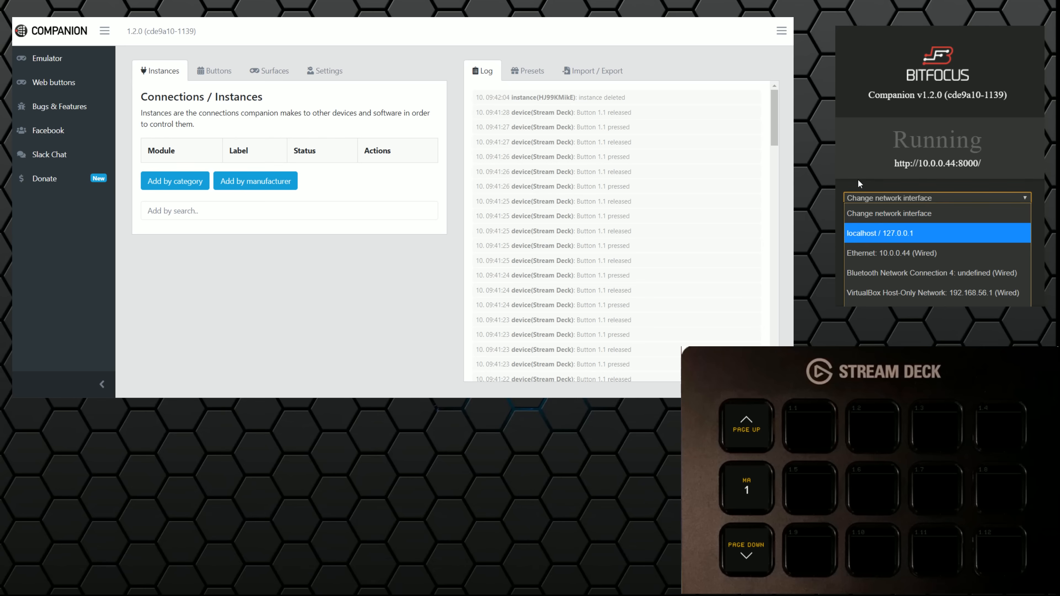
click(839, 172)
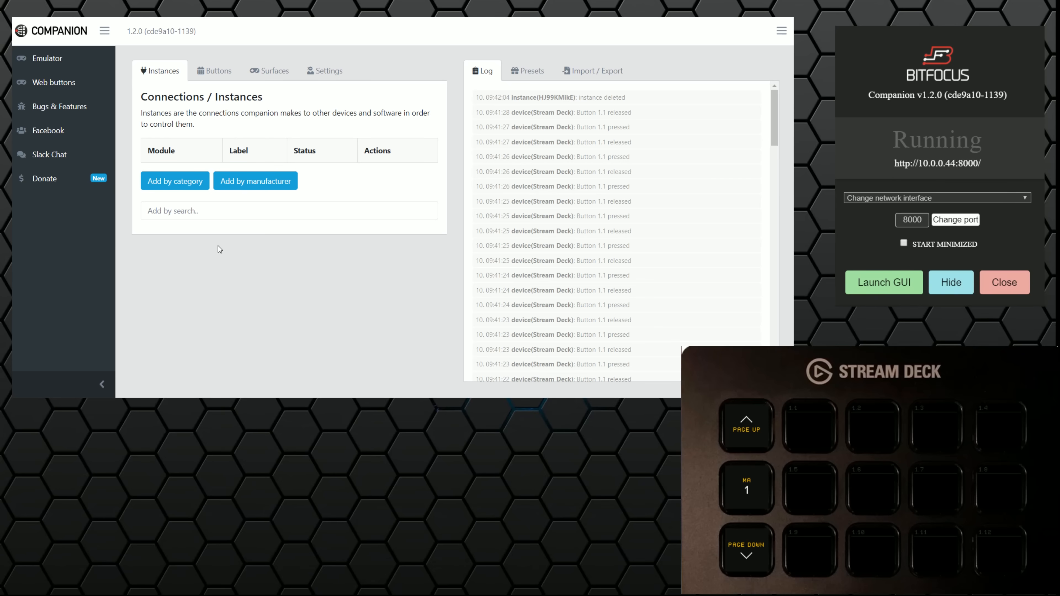
click(253, 183)
mouse_move(243, 184)
mouse_move(253, 240)
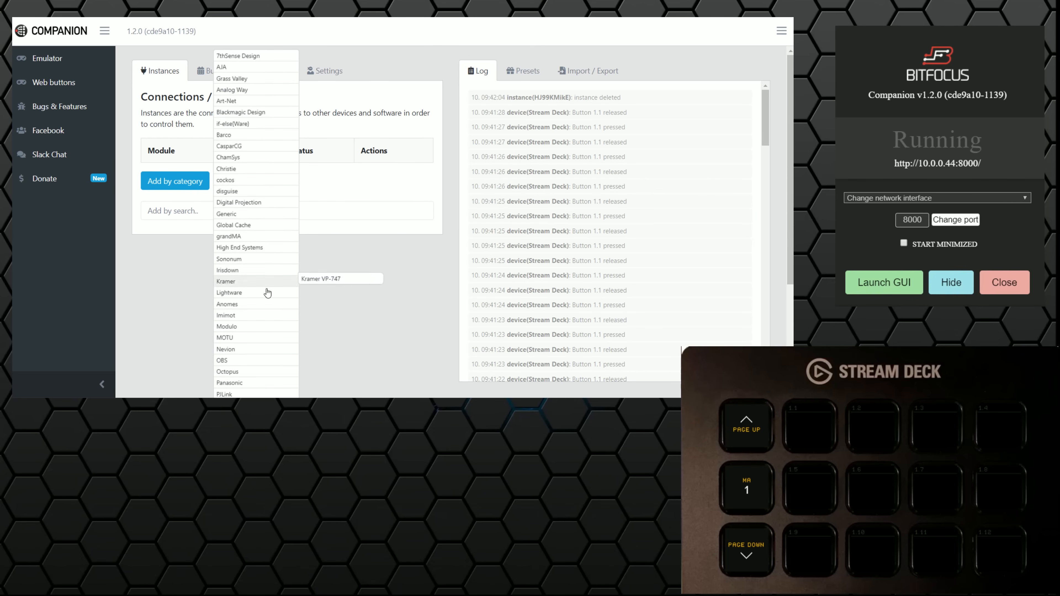
click(187, 191)
mouse_move(166, 97)
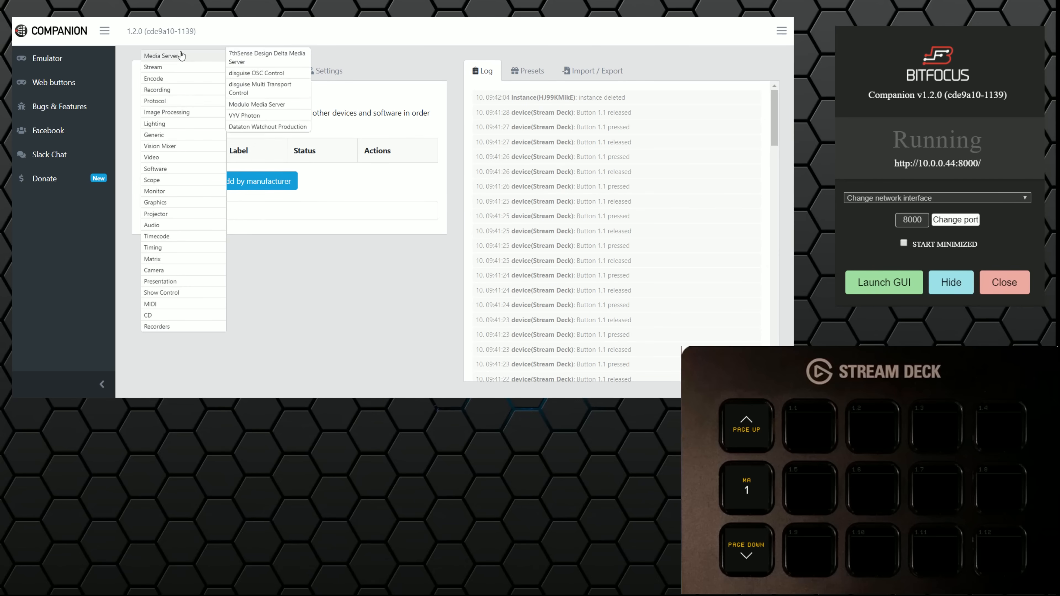
mouse_move(162, 70)
mouse_move(163, 127)
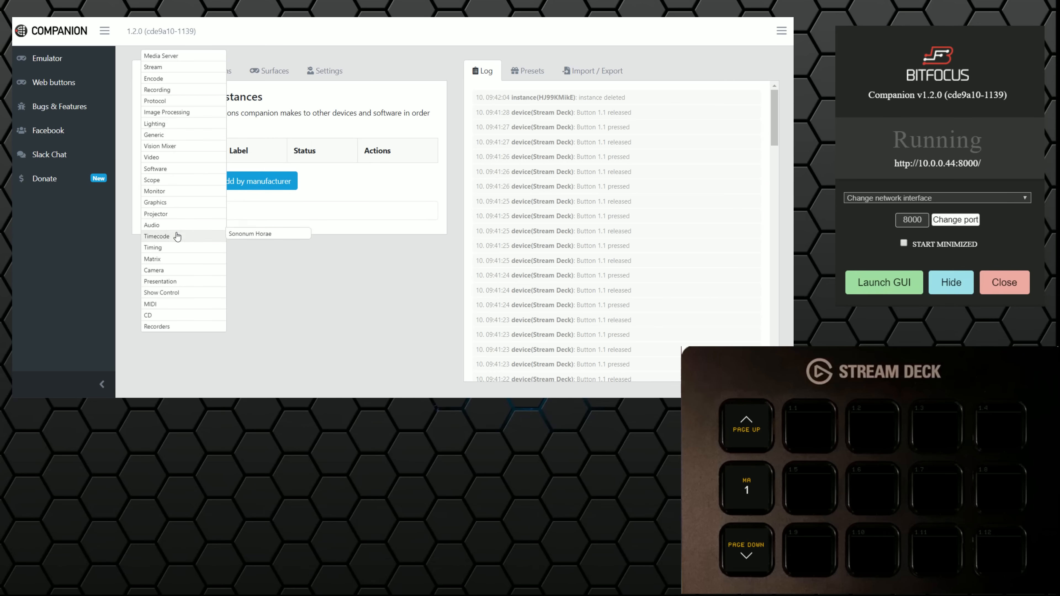
mouse_move(173, 218)
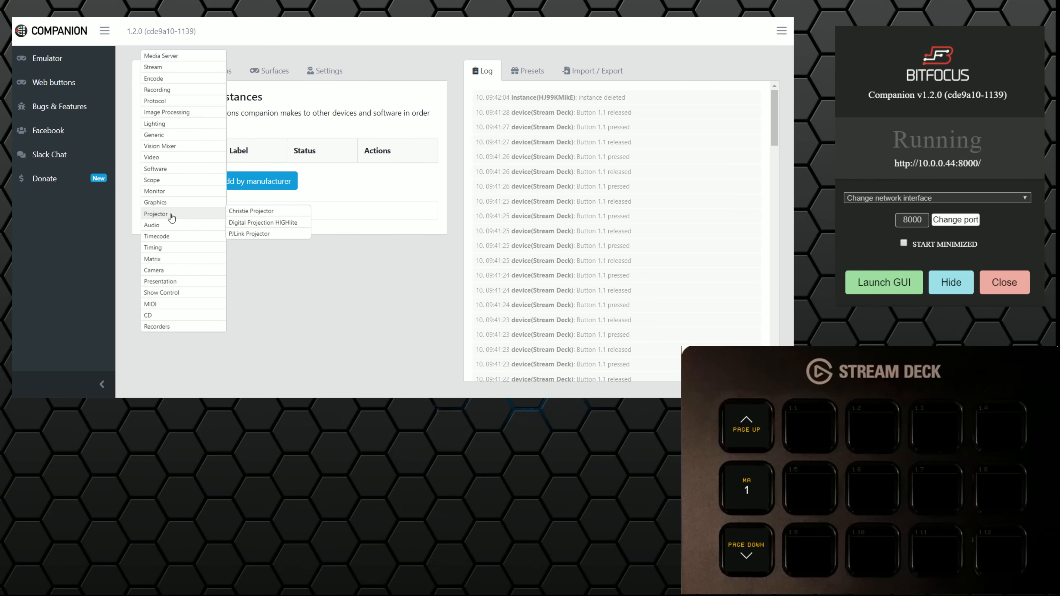
mouse_move(159, 252)
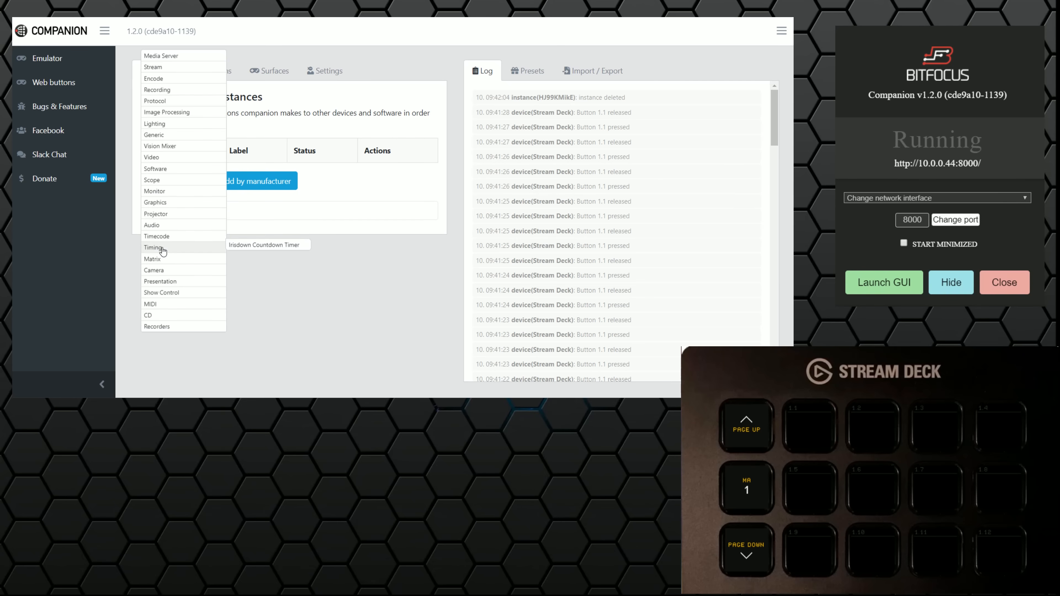
mouse_move(178, 285)
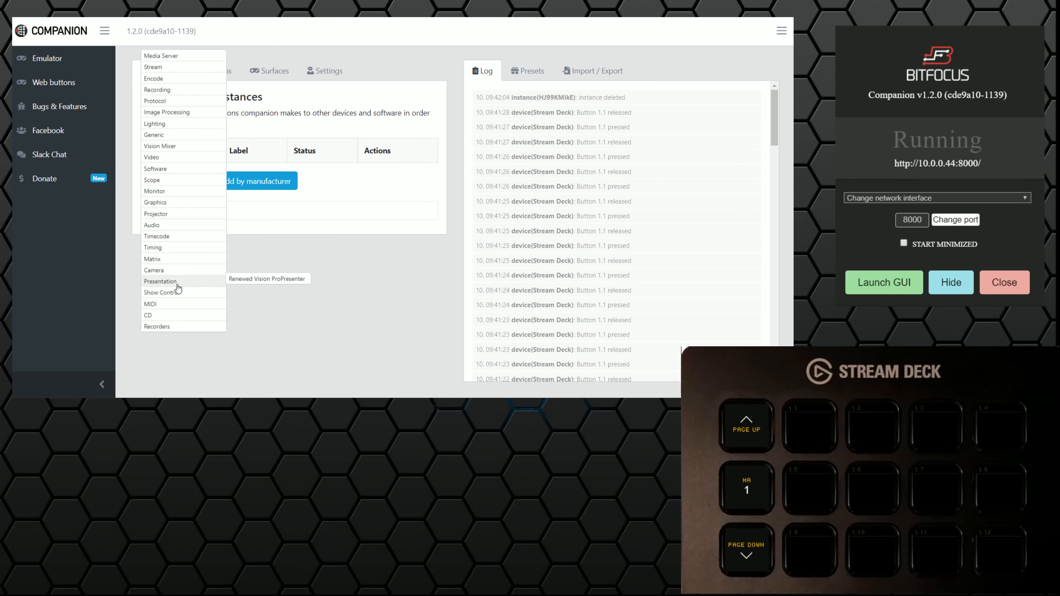
mouse_move(155, 316)
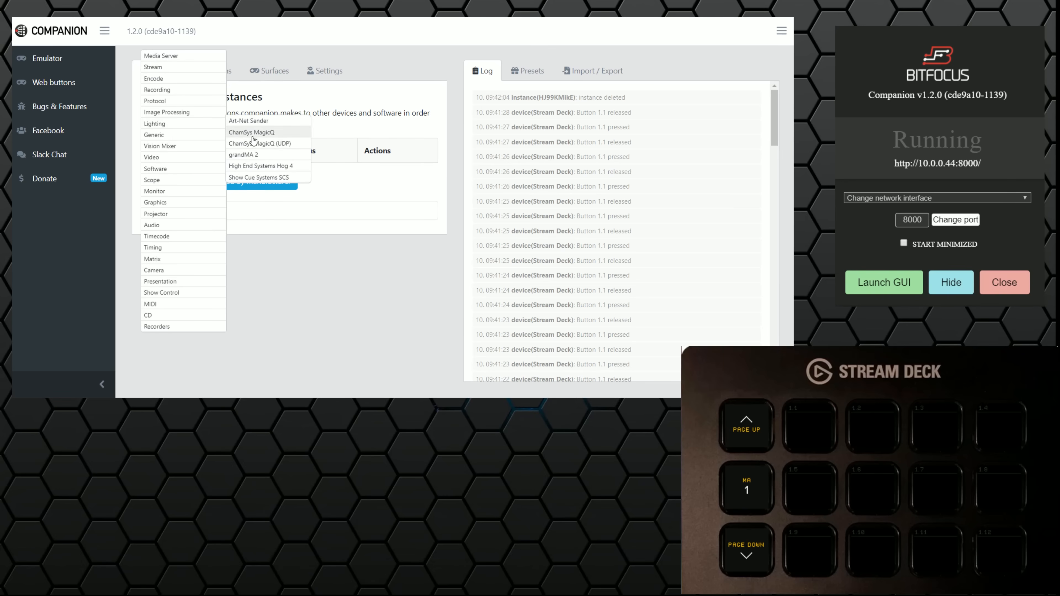
Step: Add a grandMA 2 instance from the Lighting category and label it MA2-onPC
click(236, 156)
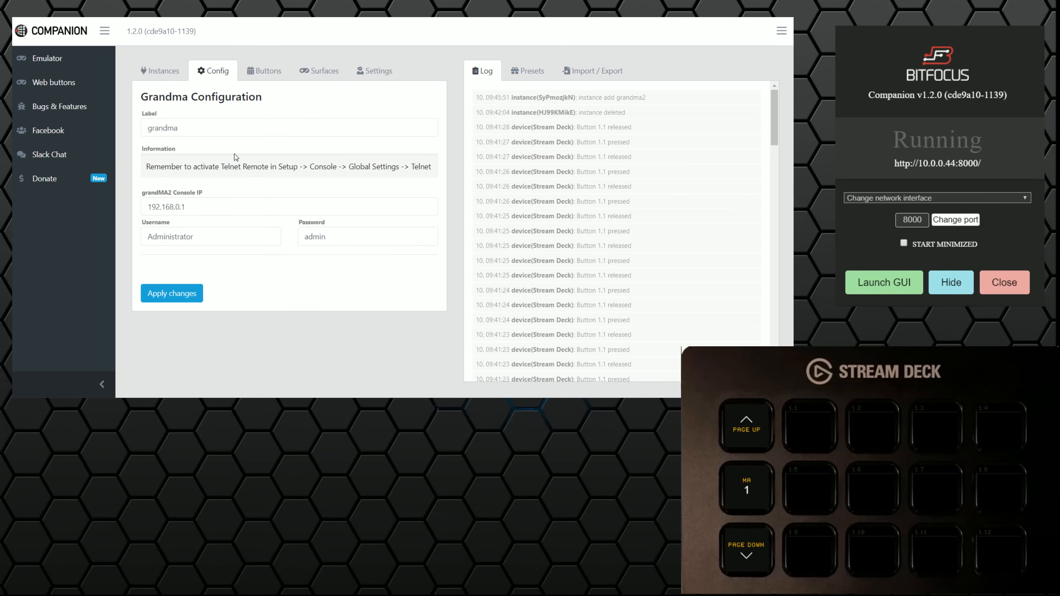
drag(204, 128, 131, 131)
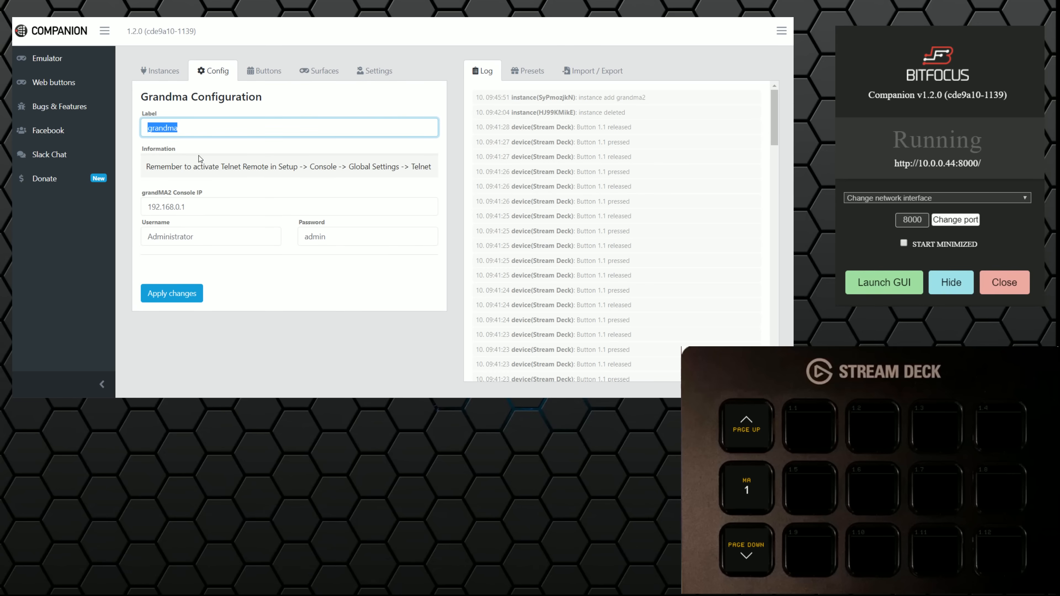
drag(191, 170, 427, 162)
drag(198, 132, 145, 130)
text(MA1)
key(BackSpace)
text(2-onp)
drag(140, 189, 215, 204)
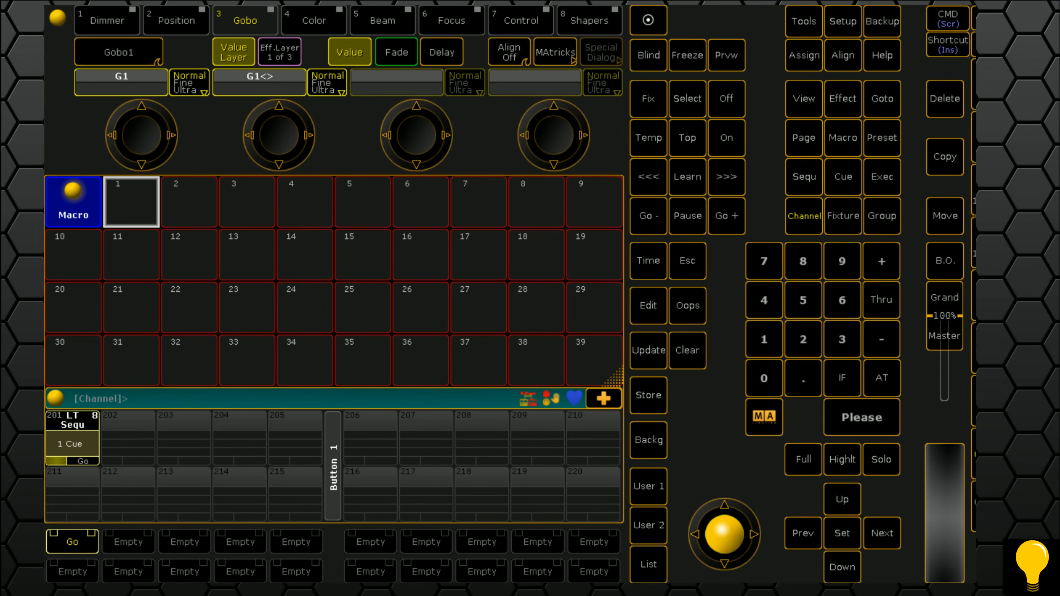
Step: Switch to grandMA2 onPC, check the session's master IP in MA Network Control, and enable Telnet login in the console's Global Settings
click(845, 26)
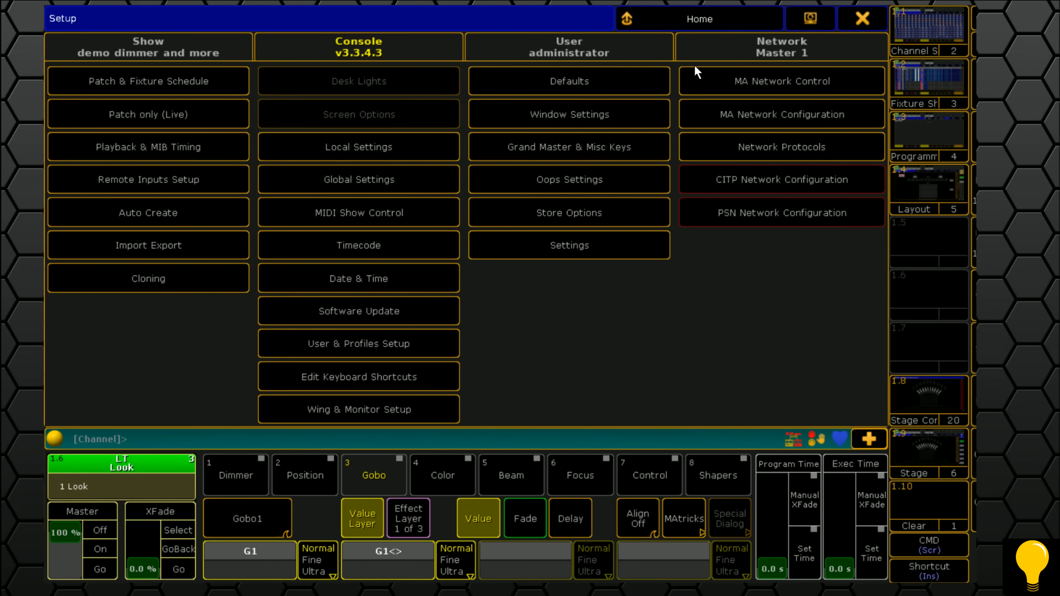
click(784, 85)
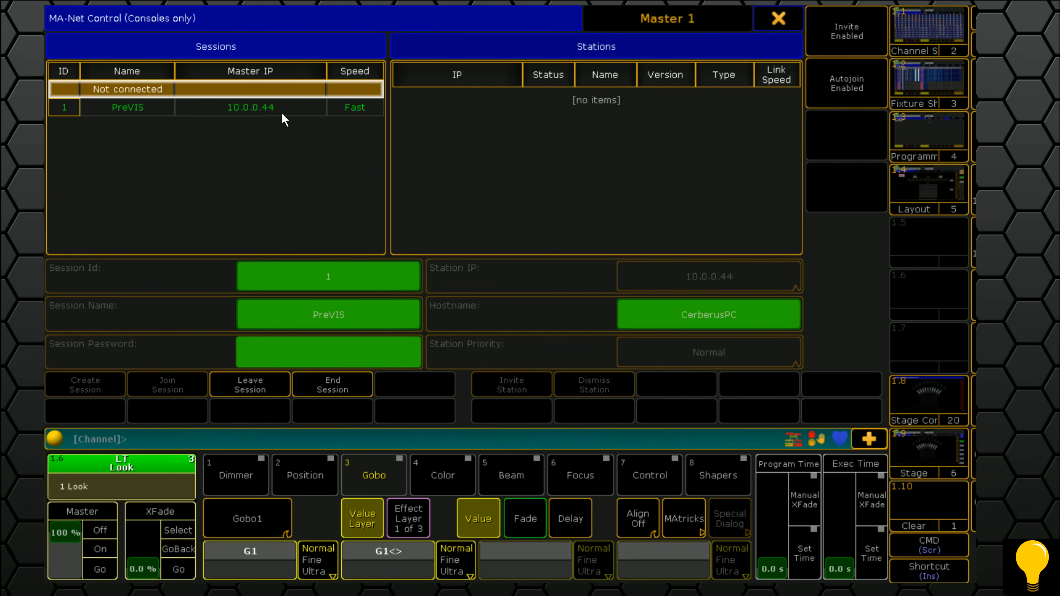
click(777, 21)
click(360, 189)
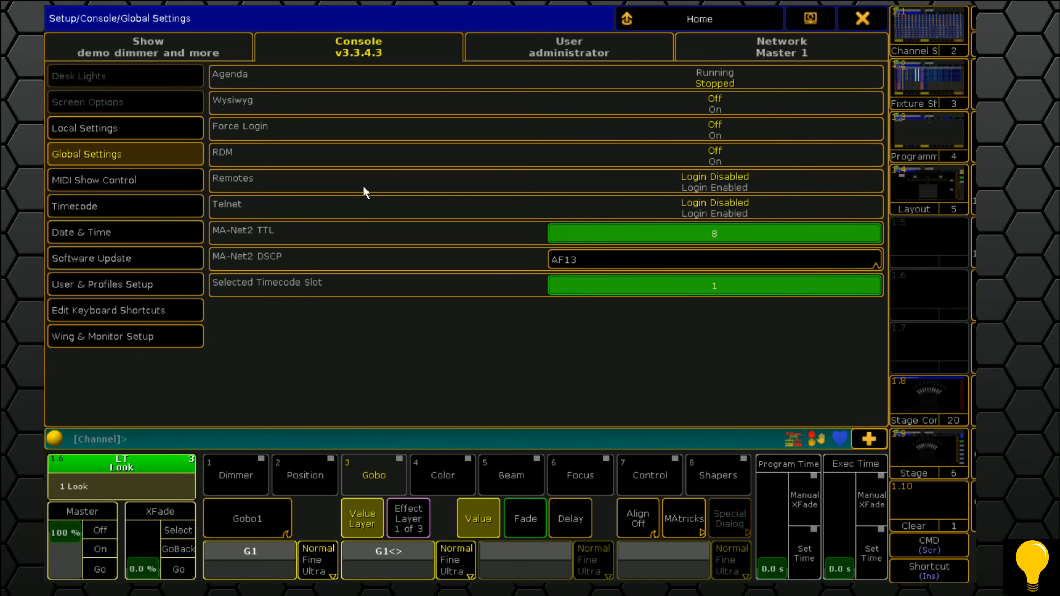
click(769, 207)
Step: Review the user accounts in the console's User & Profiles Setup and close Setup
click(527, 54)
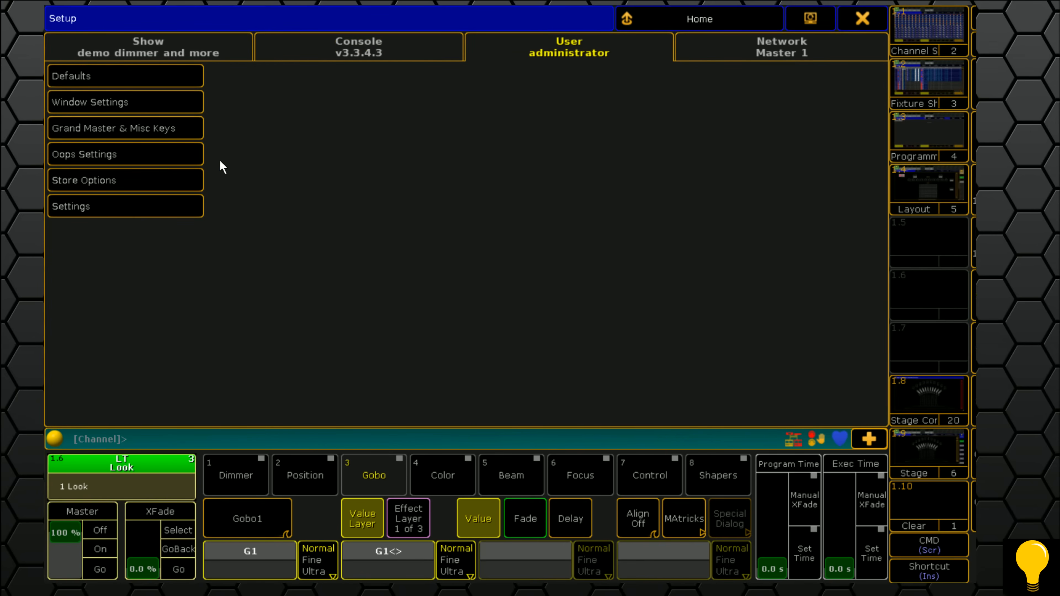
click(399, 63)
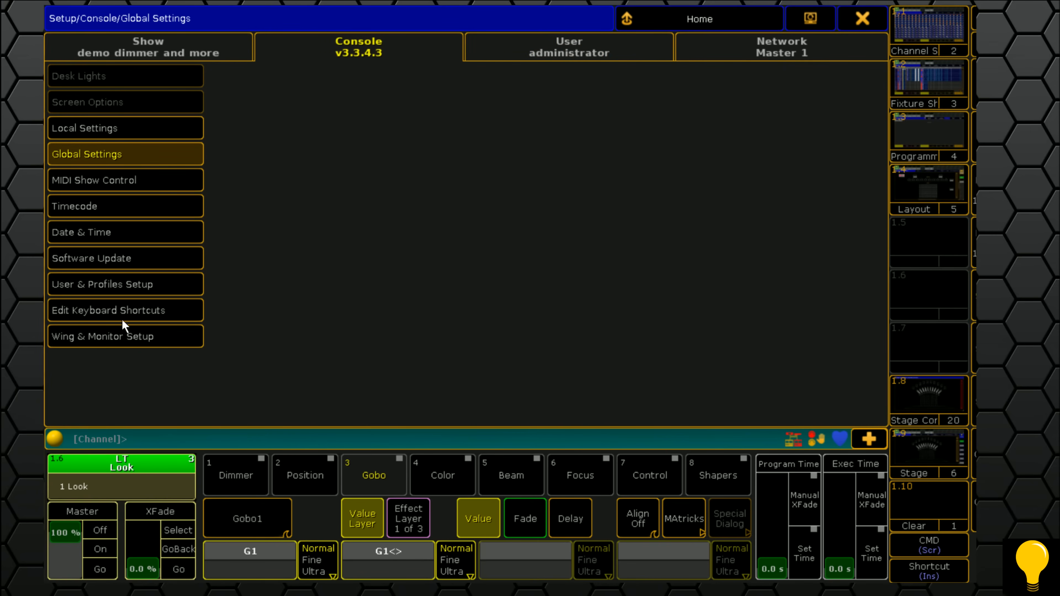
click(115, 288)
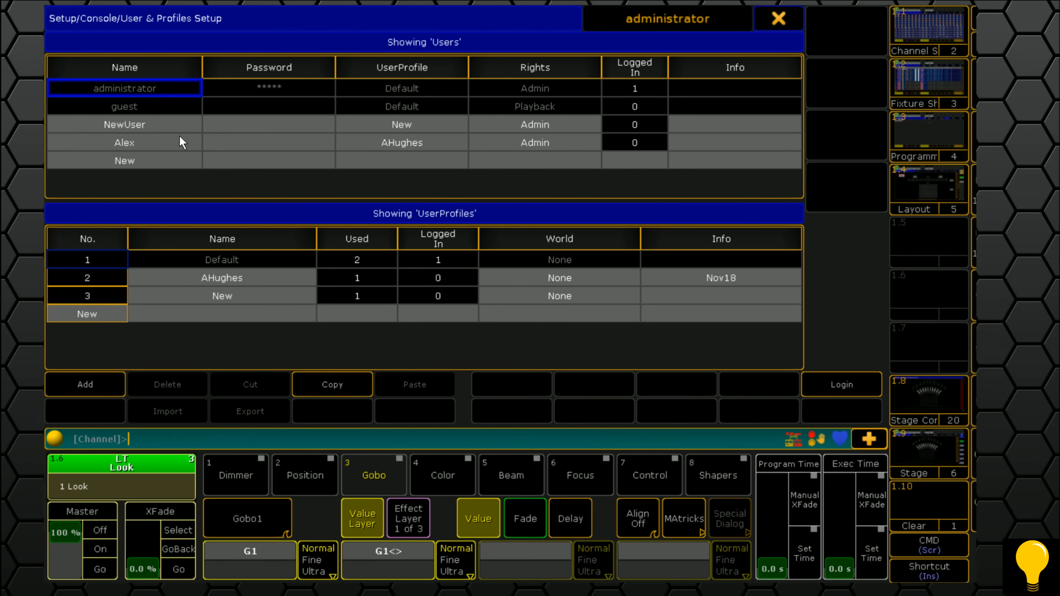
click(782, 25)
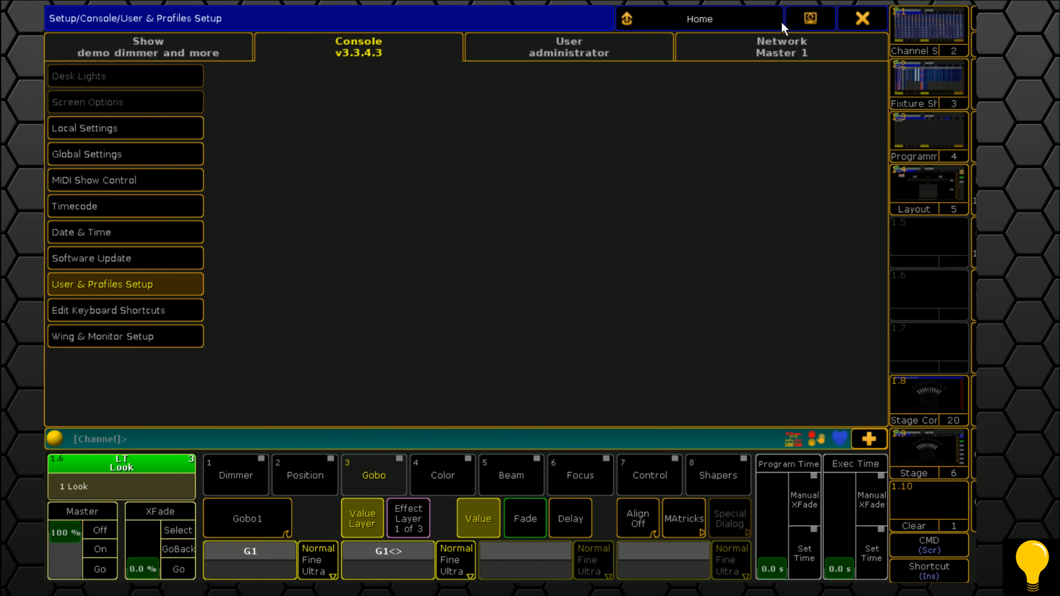
click(855, 25)
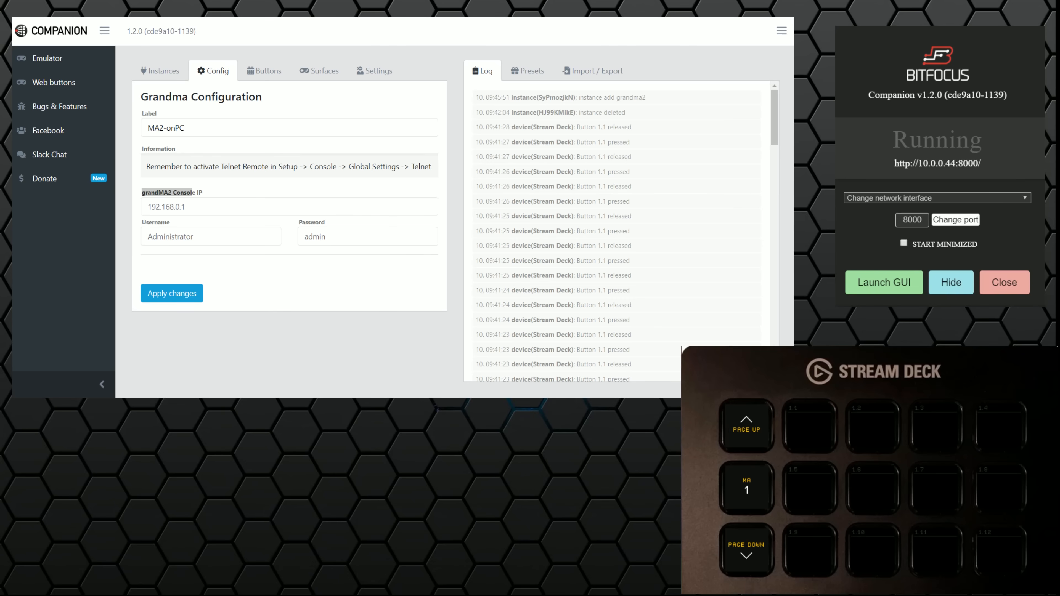
Step: Back in Companion, set the grandMA2 Console IP to 10.0.0.44, apply the change, and check the instance's status in the connections list
drag(185, 207, 67, 233)
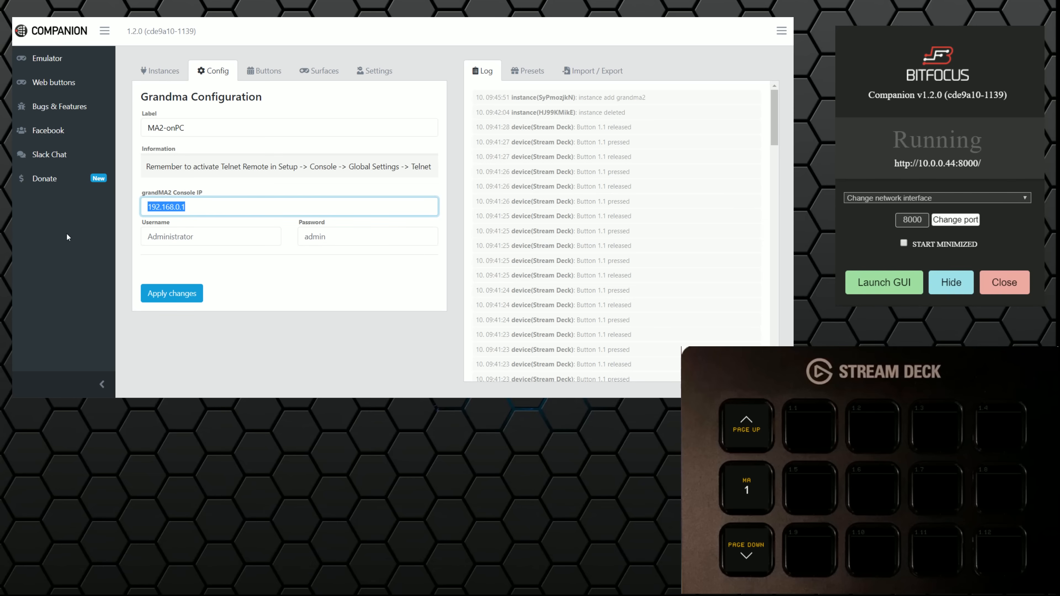
text(10.0.0.44)
click(170, 295)
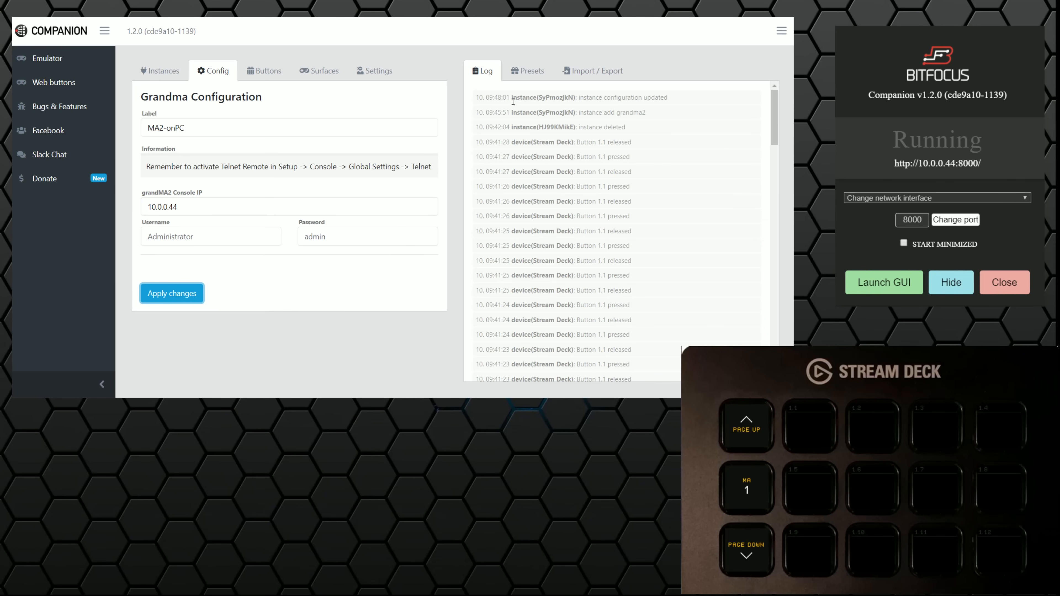
click(163, 72)
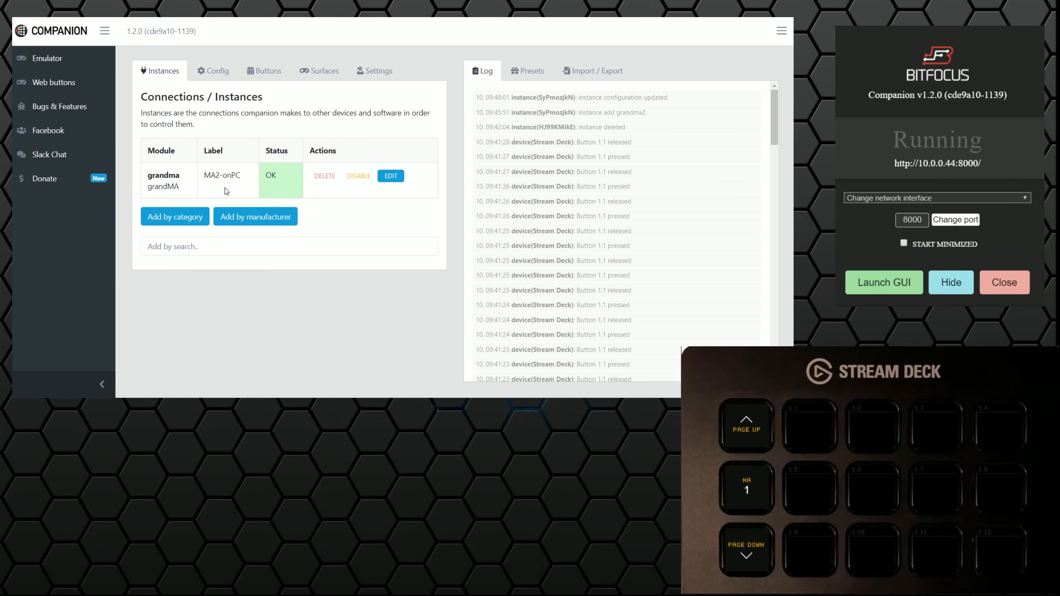
Step: Erase page 1 of the button layout and name the page MA2
click(274, 72)
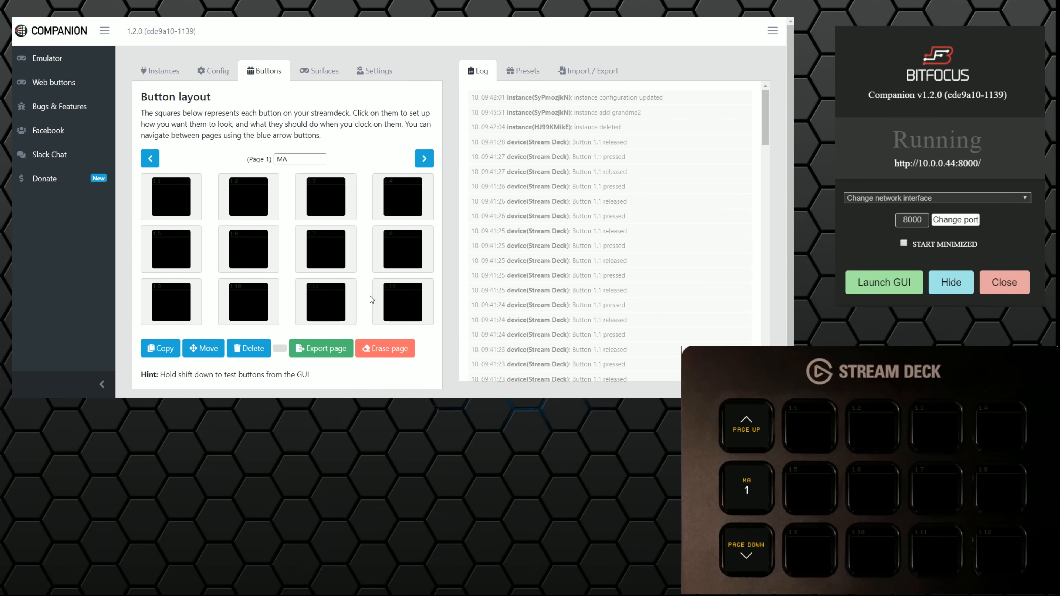
click(390, 349)
click(449, 48)
click(295, 162)
text(2)
click(350, 150)
Step: Give button 1.1 the Text style and set its button text to Macro 1
click(162, 195)
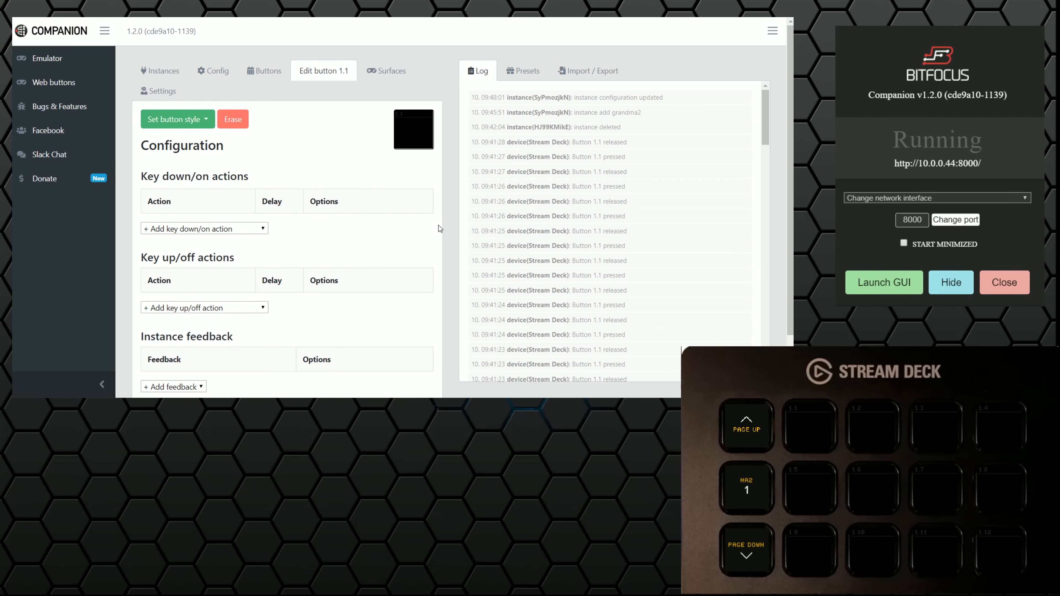
click(180, 121)
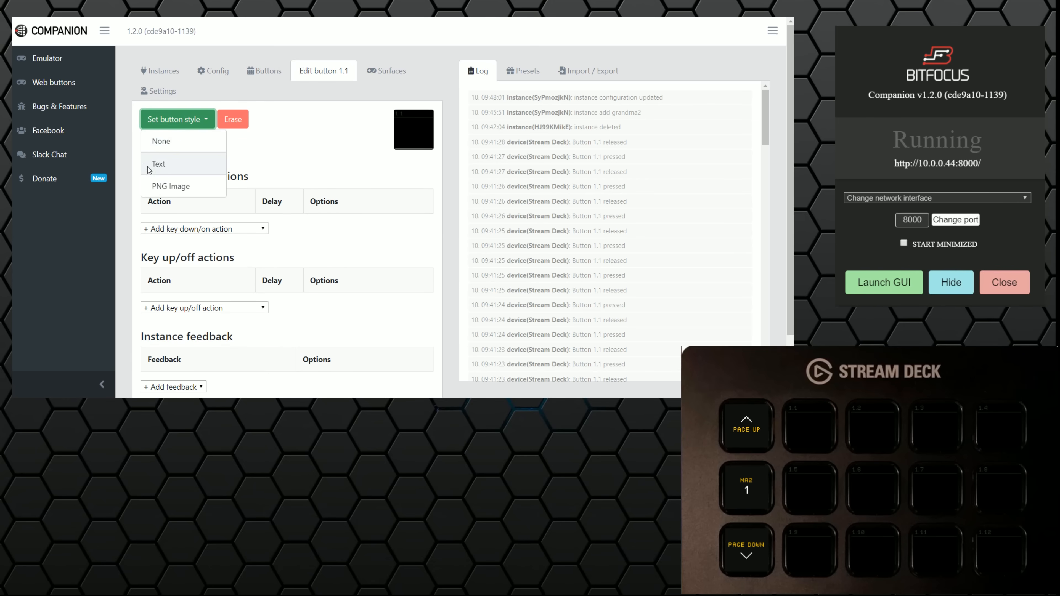
click(166, 165)
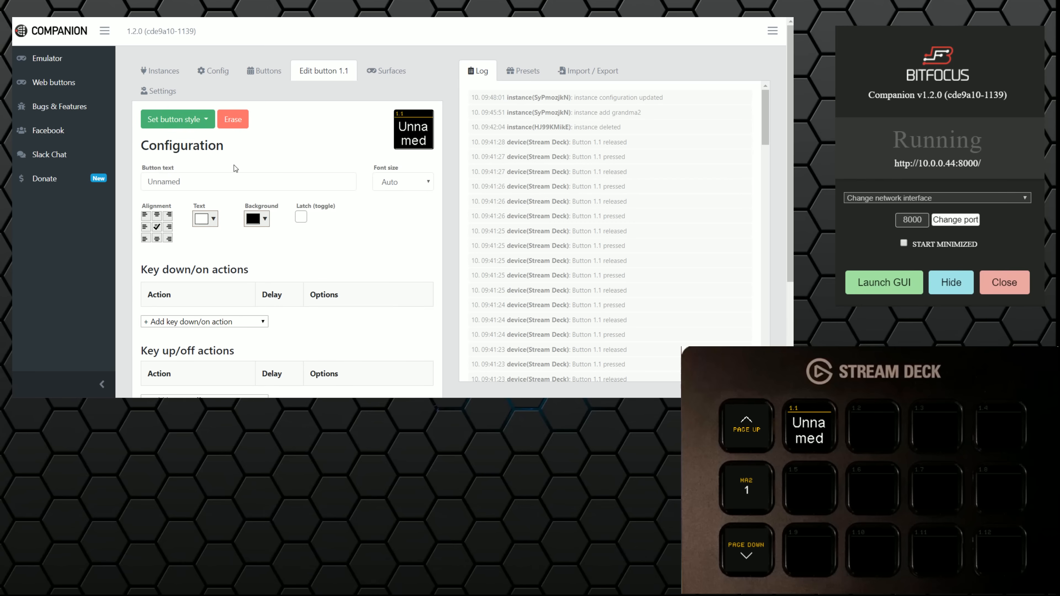
double_click(172, 181)
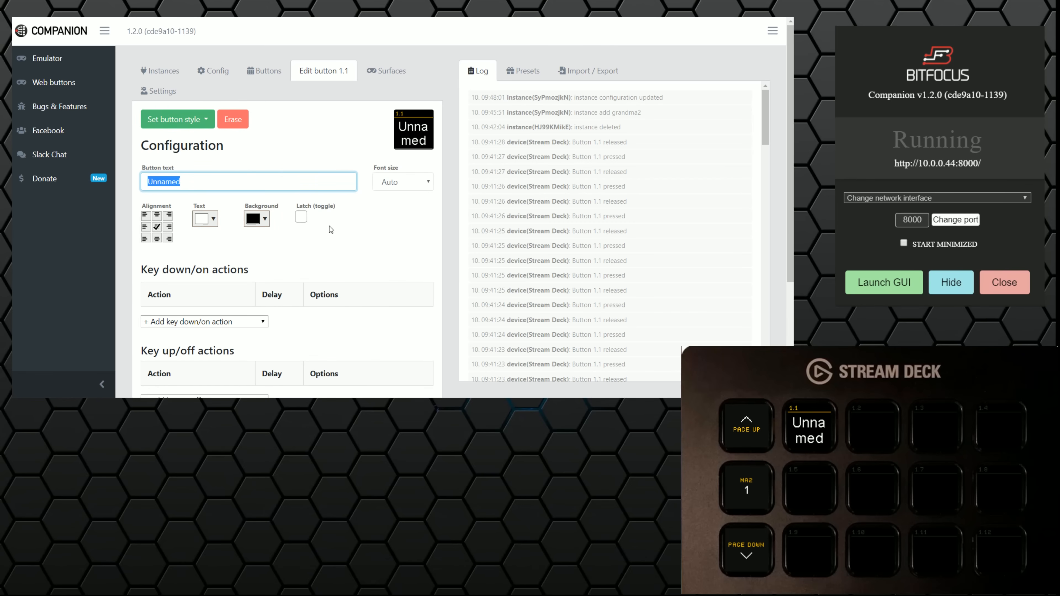
text(Macro)
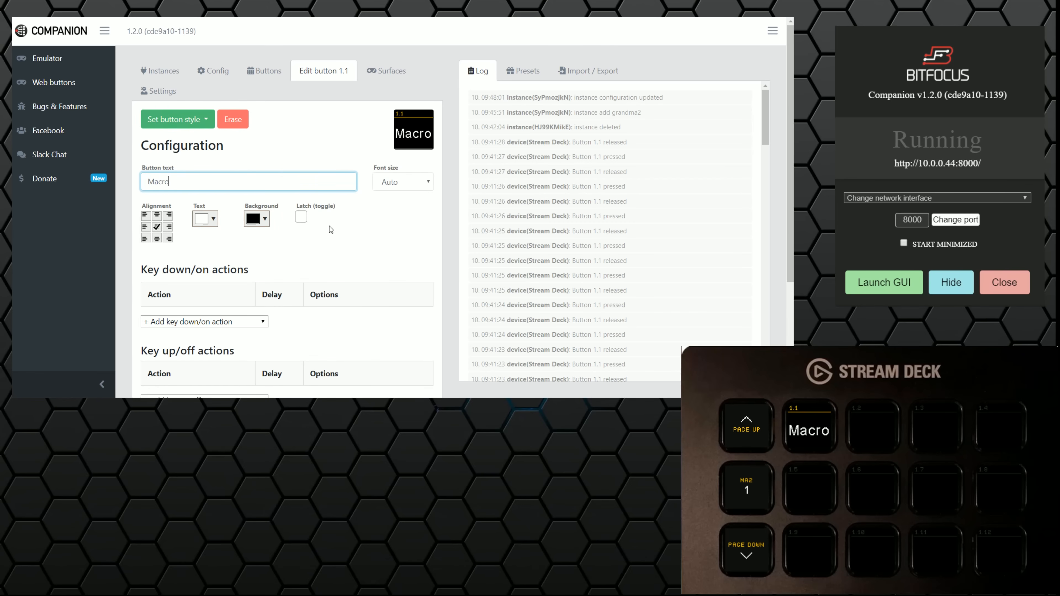
text( 1)
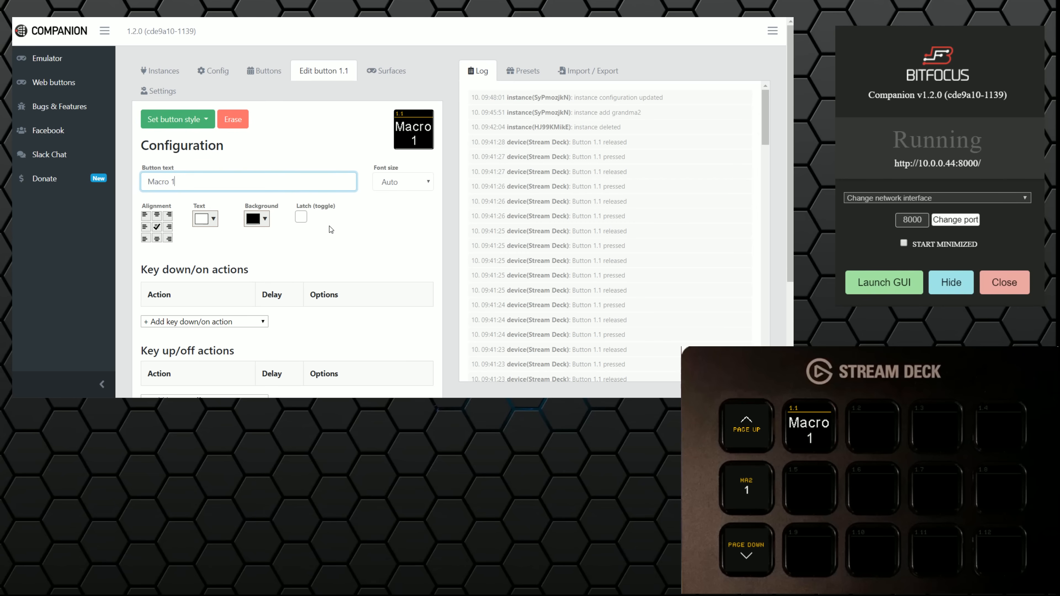
Step: Set the background color of button 1.1 to purple
click(261, 226)
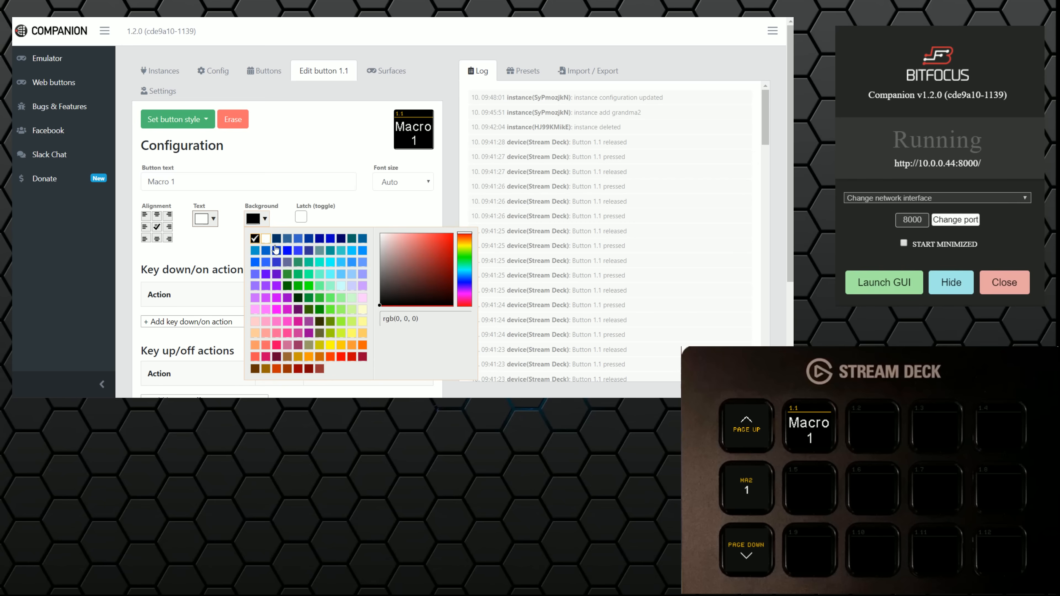
click(276, 285)
click(325, 138)
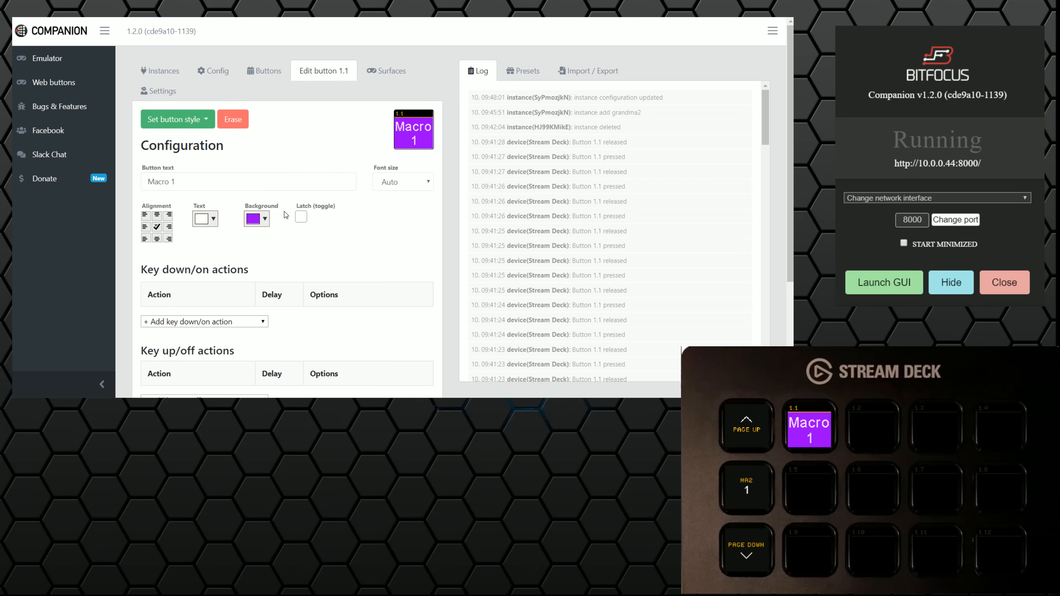
Step: Add an MA2-onPC: Run Command key down action to button 1.1 with the command toggle exec 1.201
scroll(231, 216, down, 3)
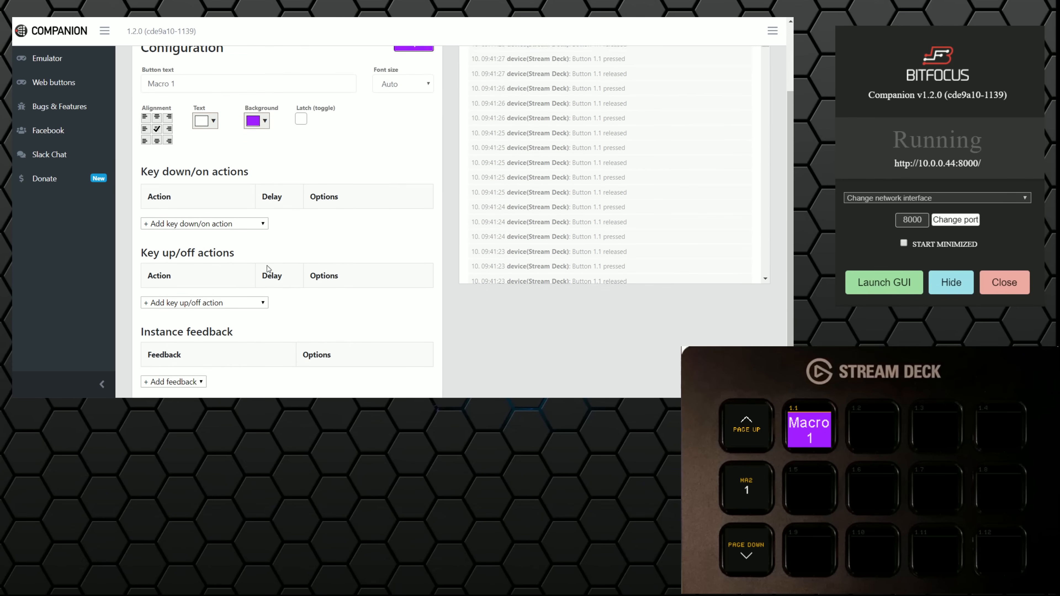
click(231, 217)
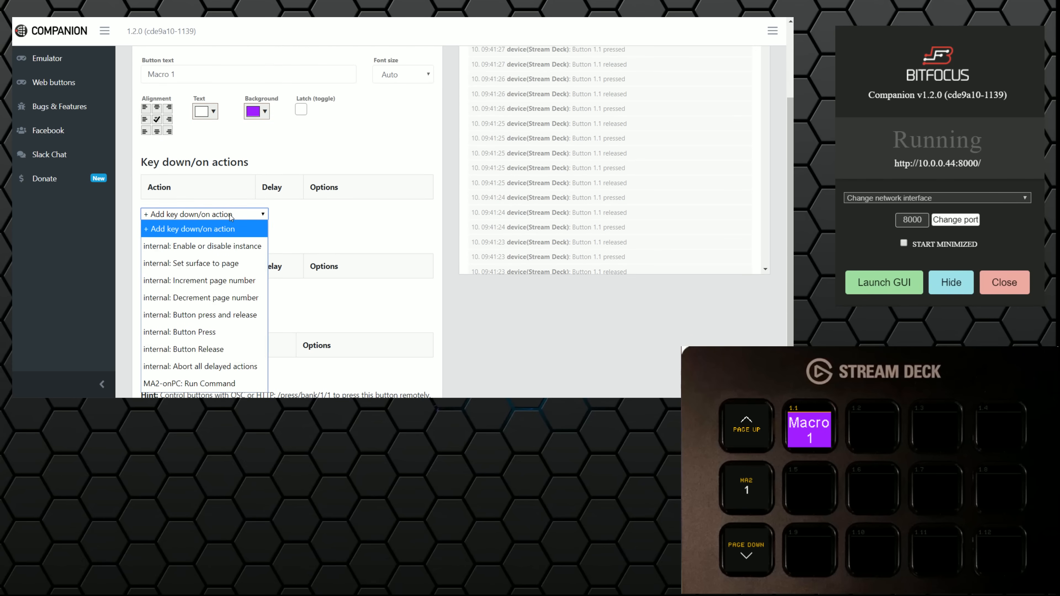
scroll(338, 220, down, 1)
click(247, 166)
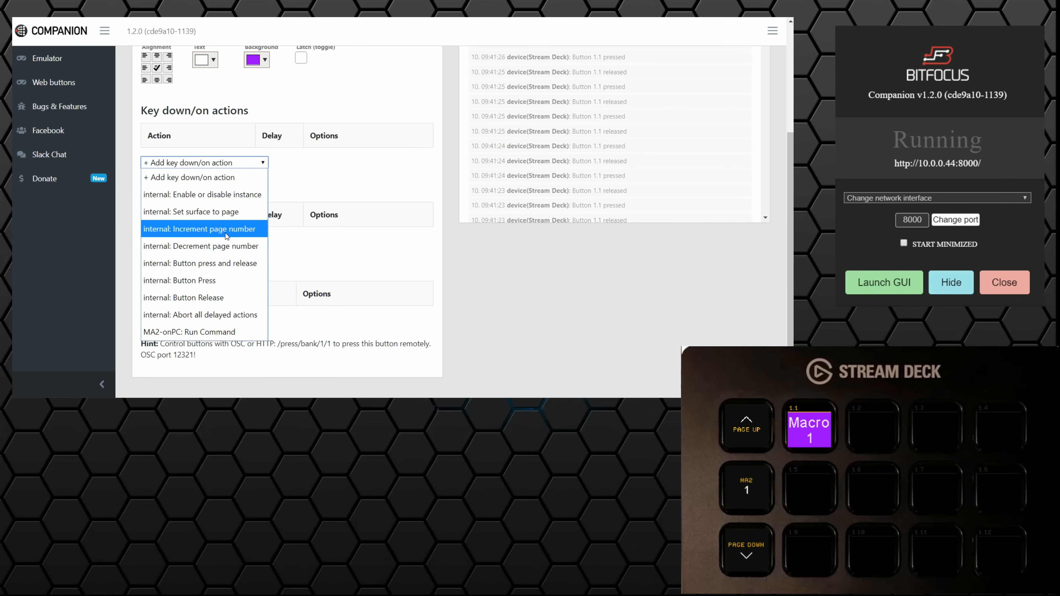
click(225, 331)
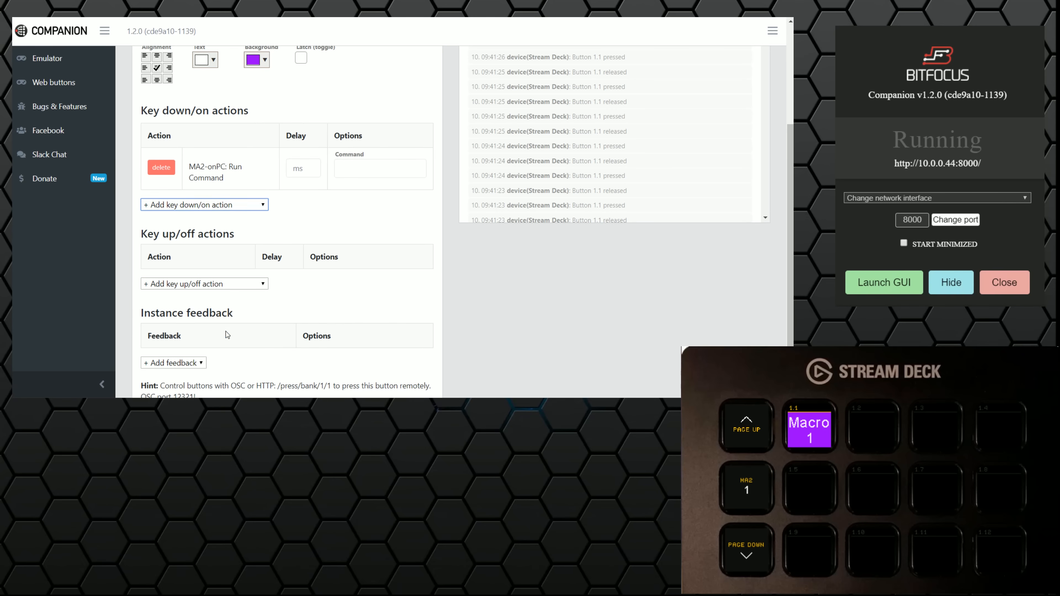
click(354, 169)
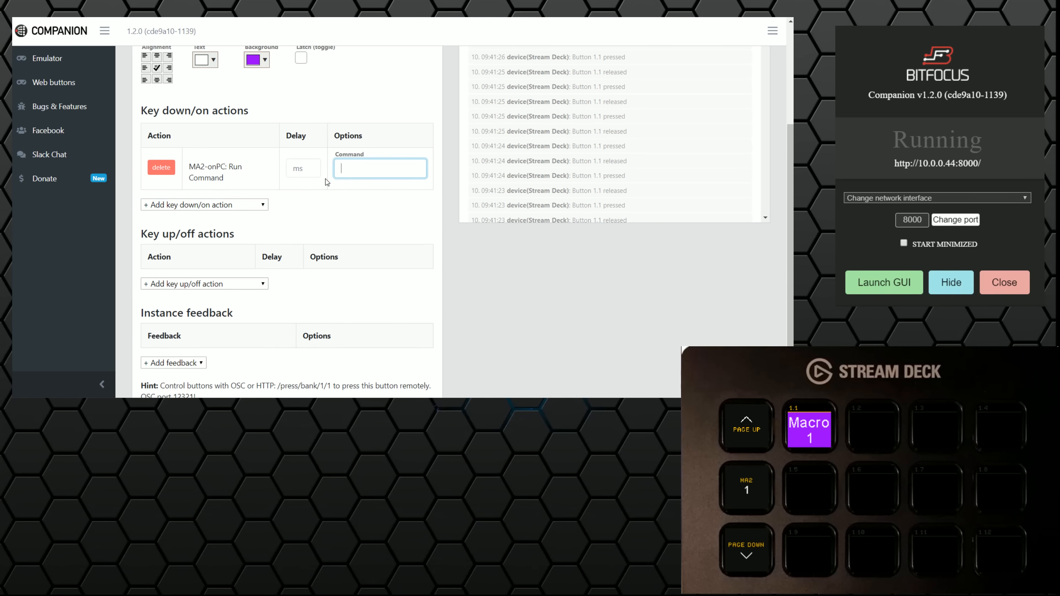
text(toggle exec 1.201)
click(389, 221)
Step: Replace the key down command of button 1.1 with Macro 1
scroll(372, 236, up, 3)
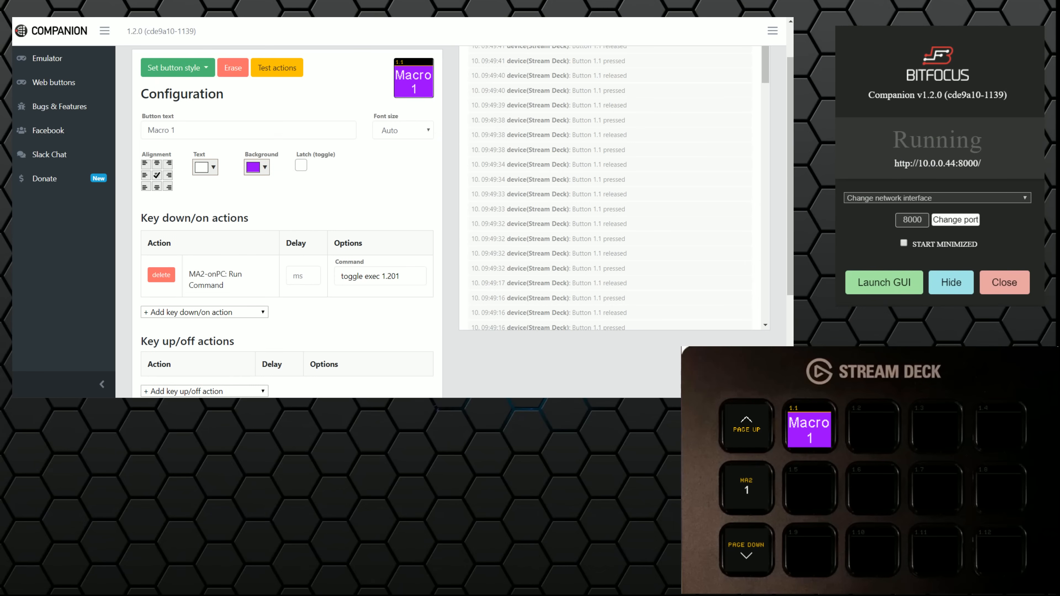
drag(423, 280, 341, 262)
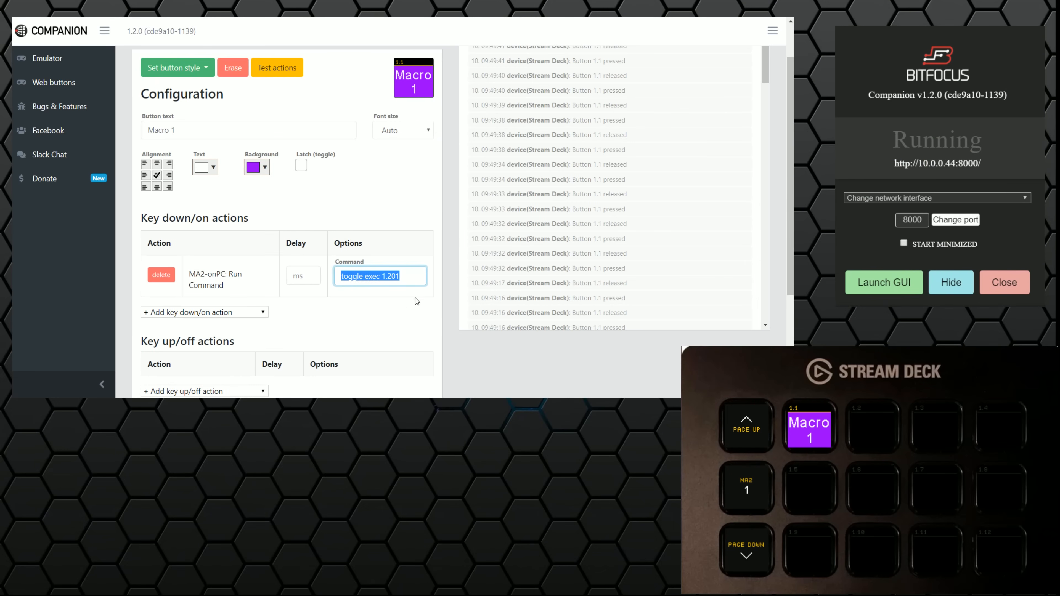
text(go macr)
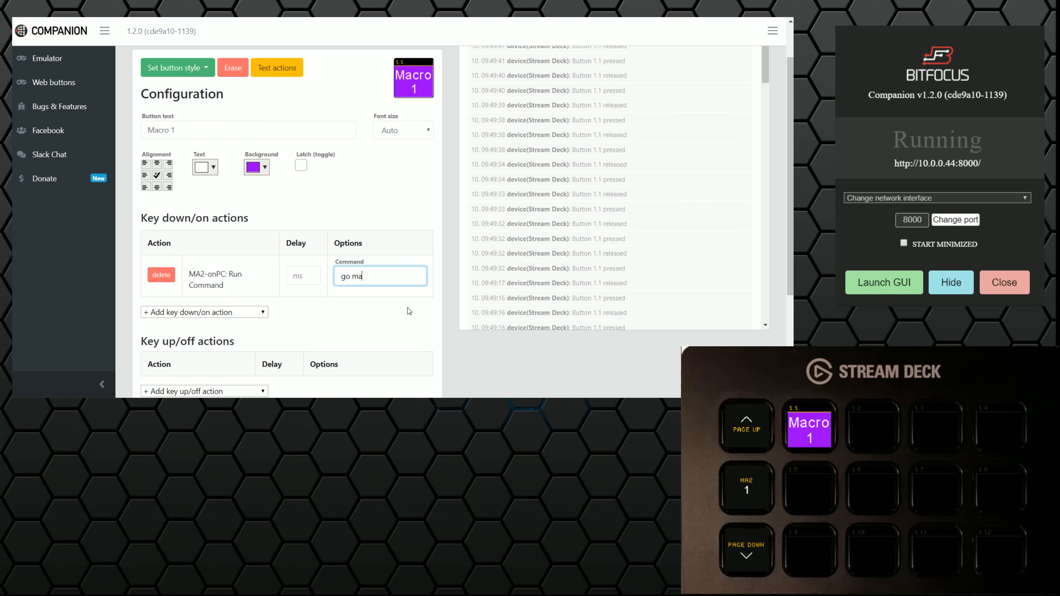
key(ctrl+BackSpace)
key(ctrl+BackSpace)
text(Macro 1)
click(387, 205)
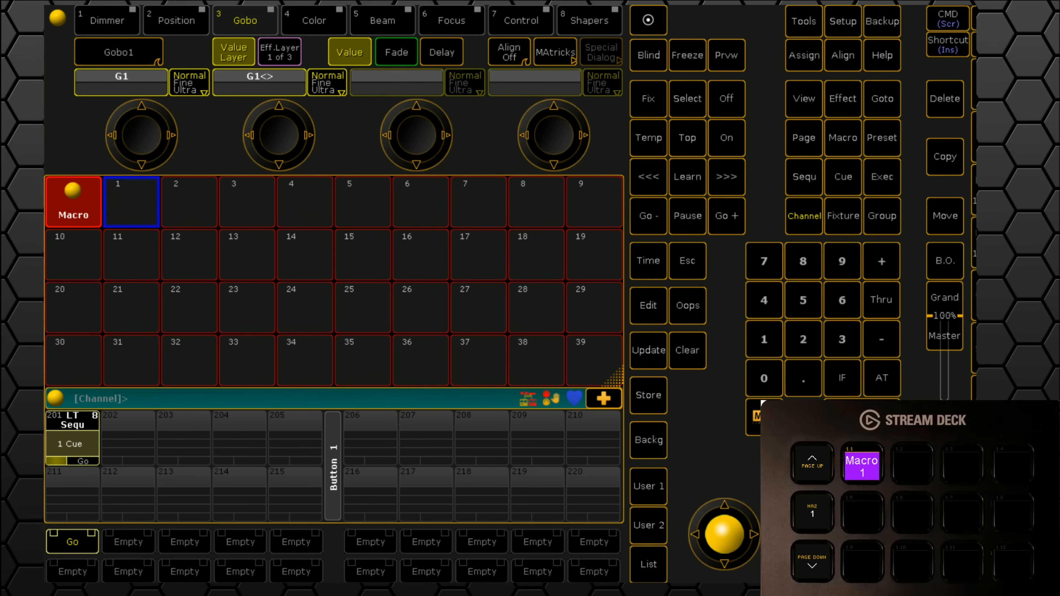
Step: In grandMA2 onPC, create Macro 1 with the command line Toggle exec 1.201 and close its editor
click(137, 214)
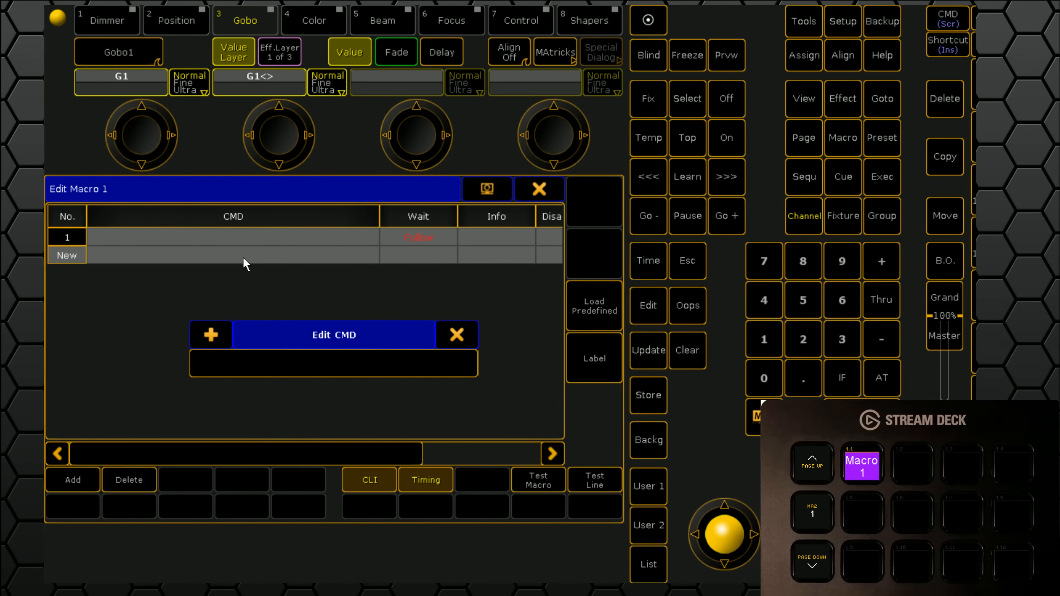
text(Toggle exec 1.201)
key(Return)
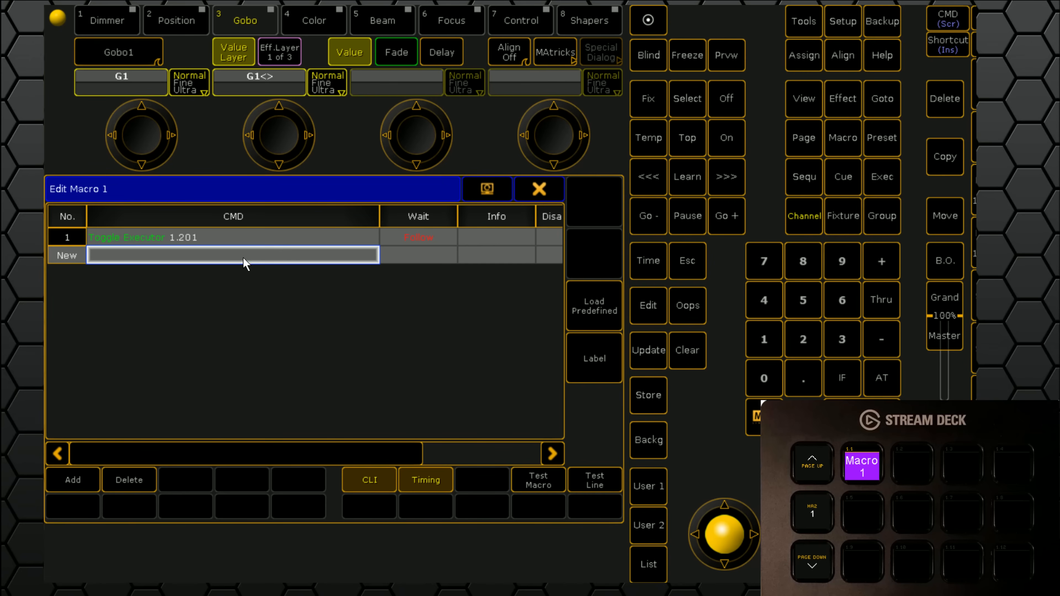
click(546, 192)
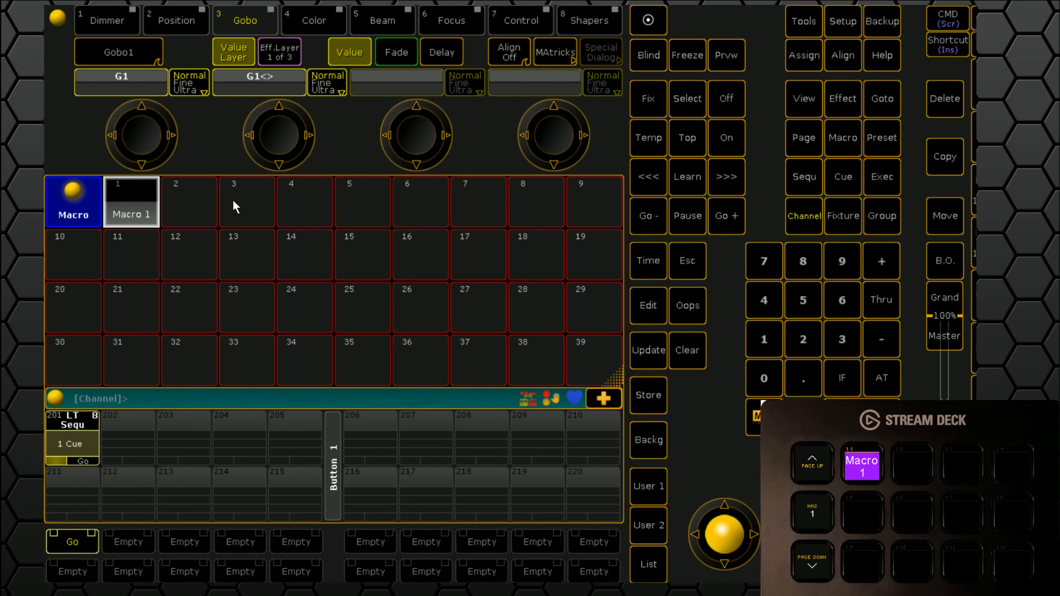
Step: Reopen Macro 1 to examine its command line, close it, and review button 1.1's action in Companion
right_click(131, 217)
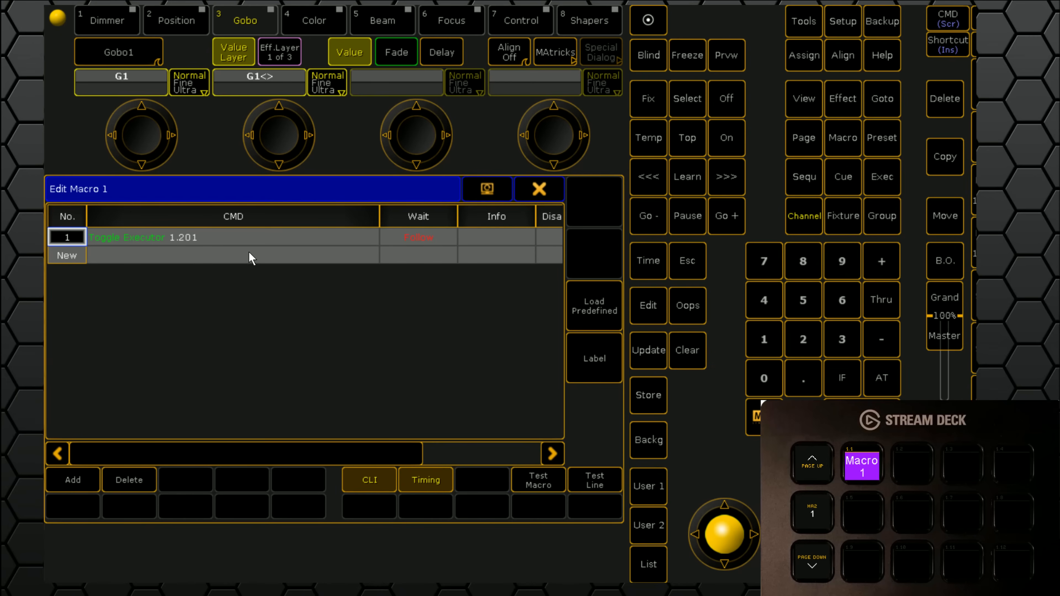
click(234, 237)
click(539, 189)
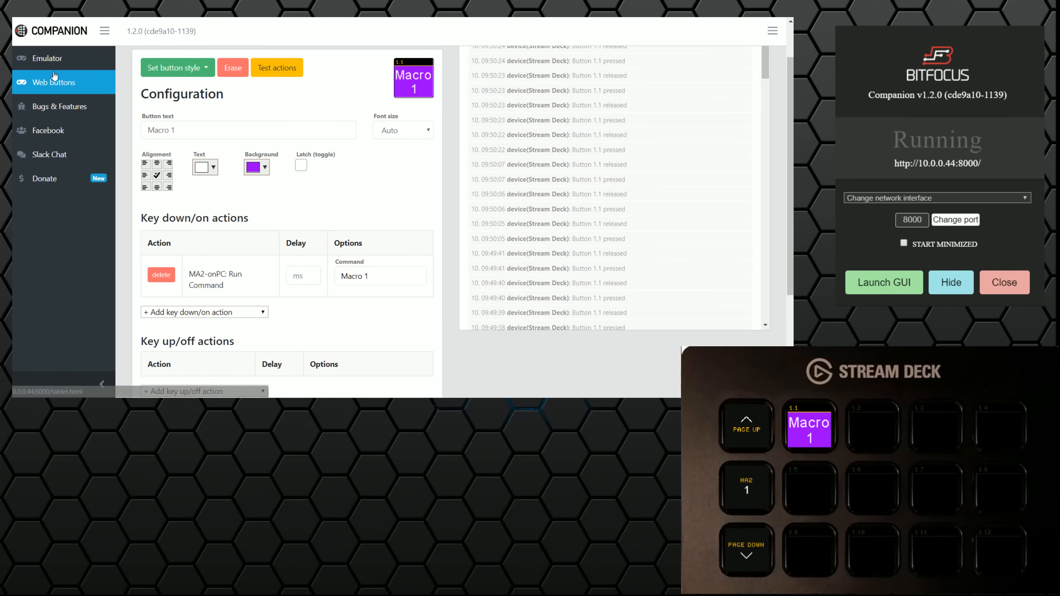
scroll(63, 79, down, 1)
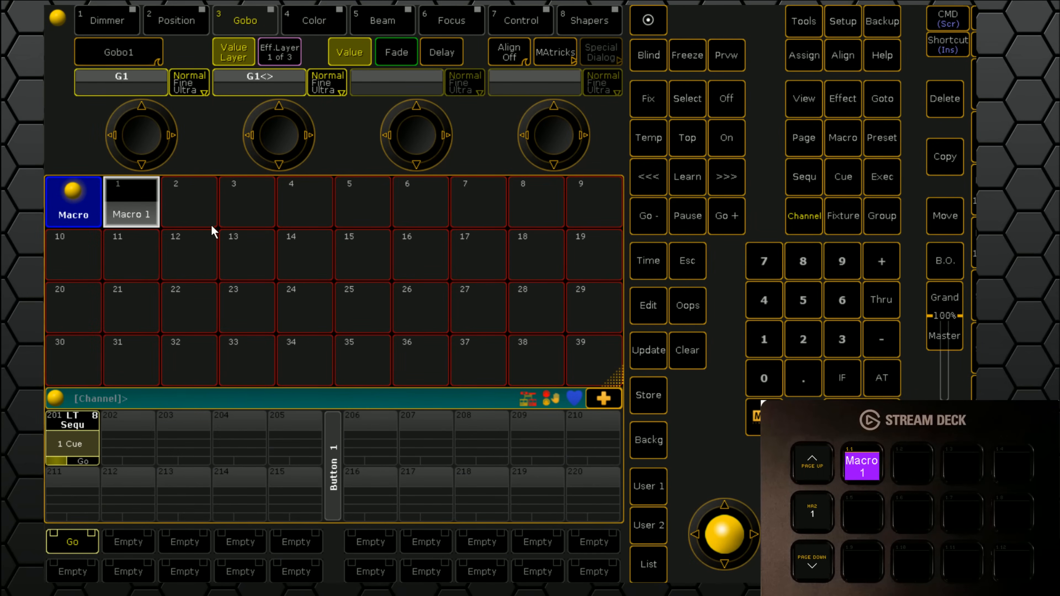
click(178, 397)
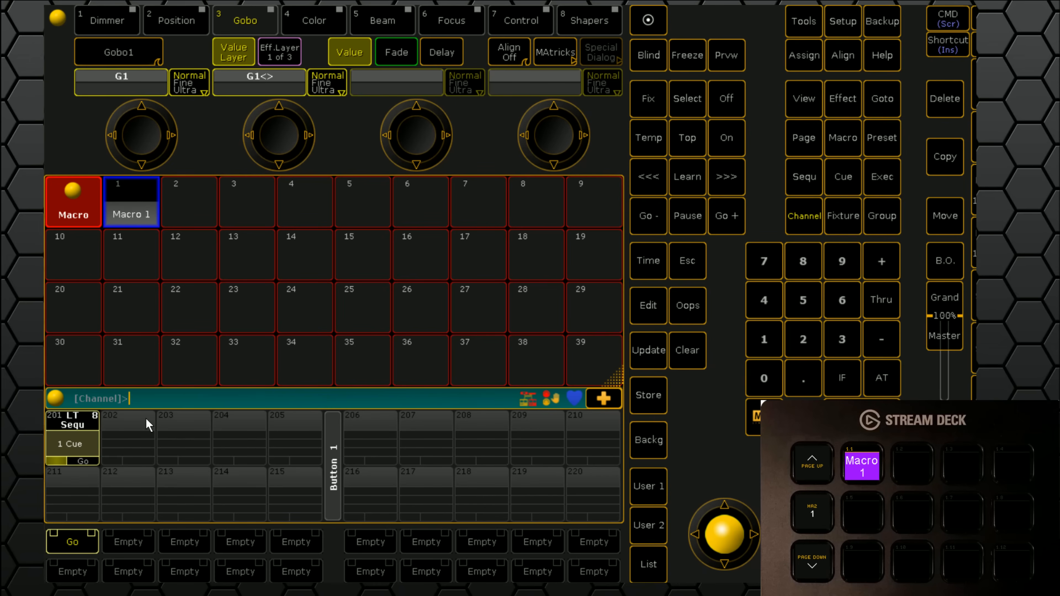
click(849, 100)
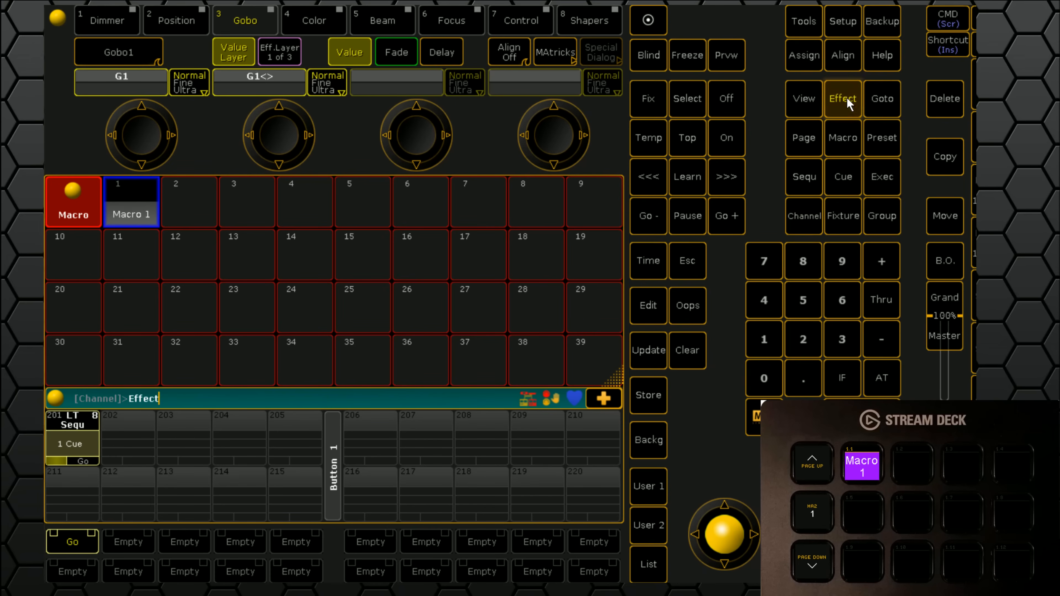
click(217, 215)
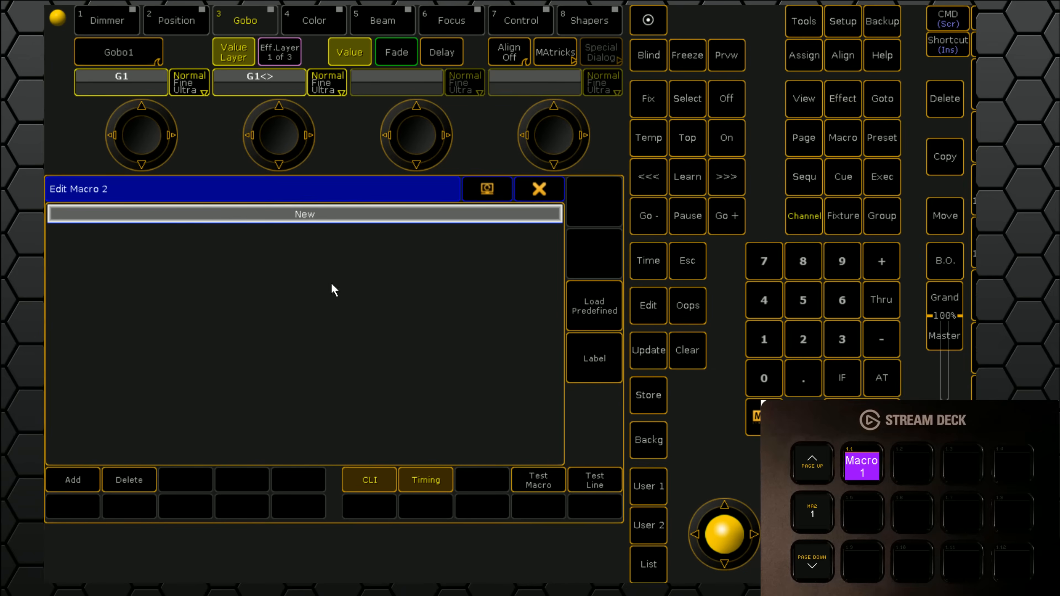
click(64, 489)
text(e)
key(BackSpace)
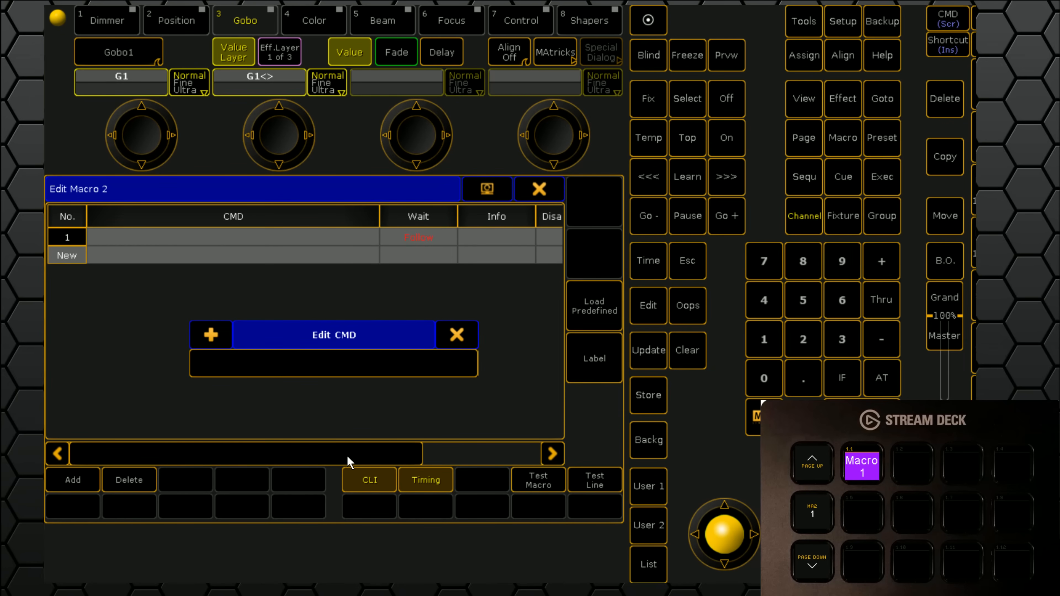
click(447, 336)
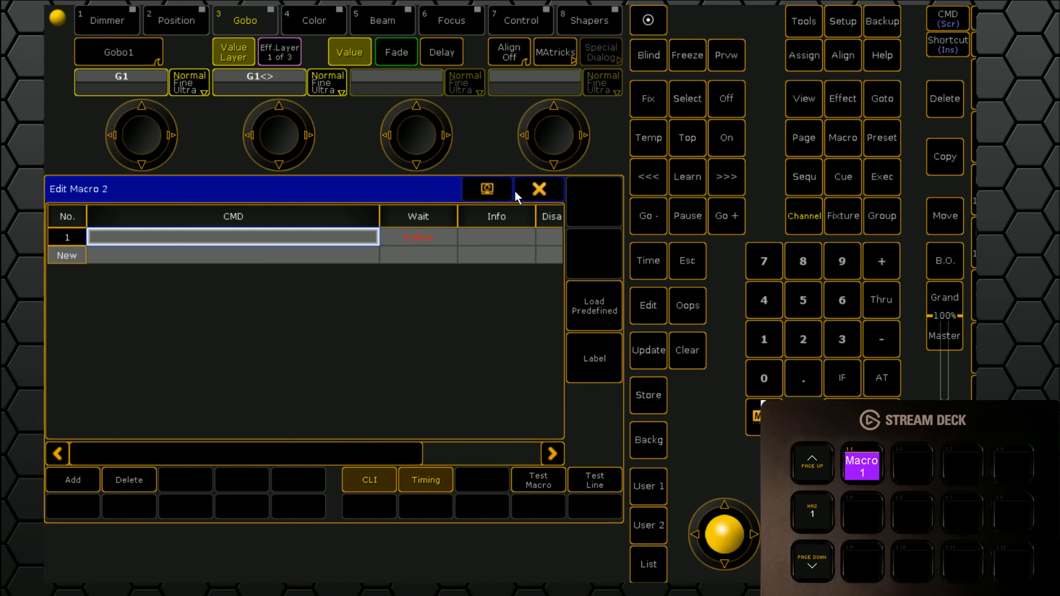
click(538, 190)
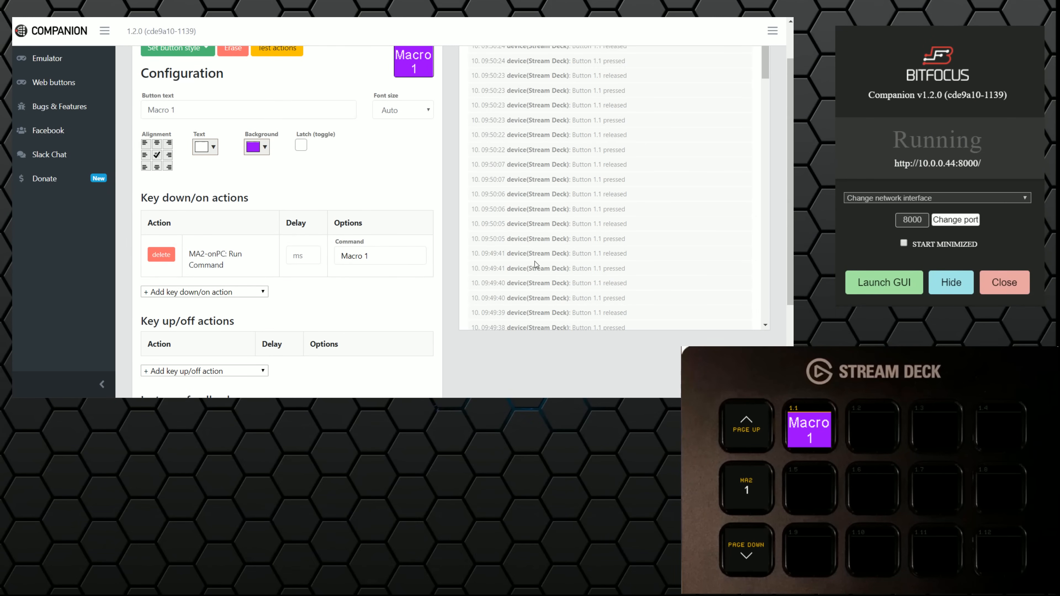
Step: In Companion's button layout, give button 1.2 an MA2-onPC: Run Command key down action with the command Fixture
scroll(309, 192, up, 2)
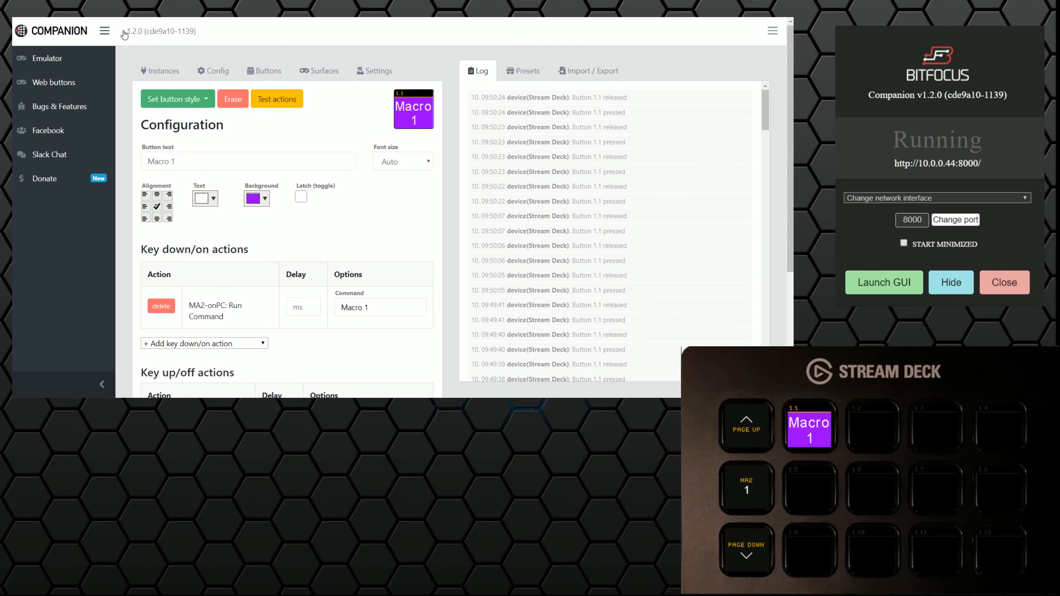
click(214, 72)
click(267, 72)
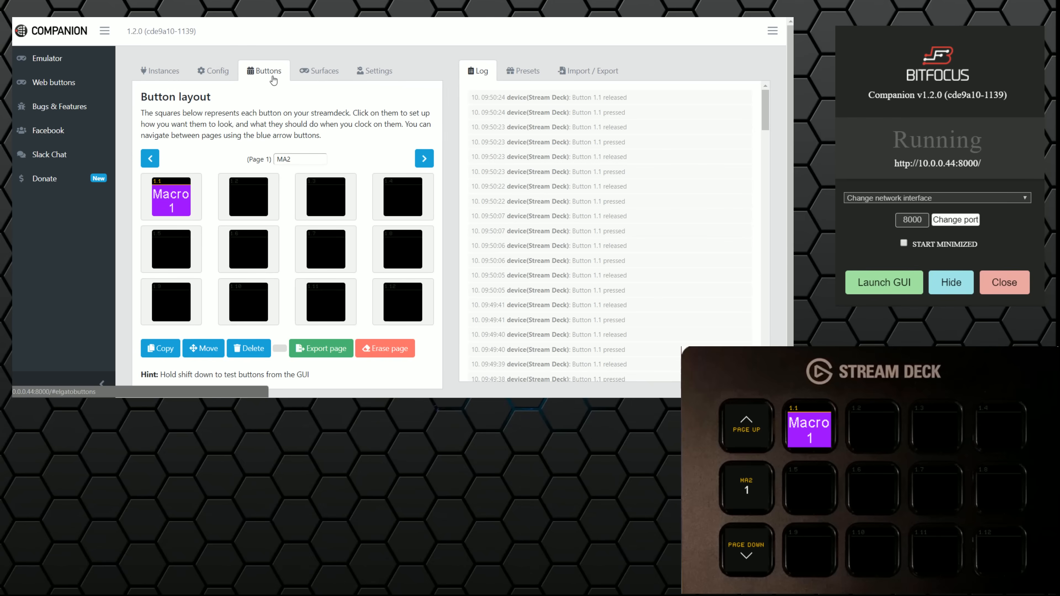
click(251, 195)
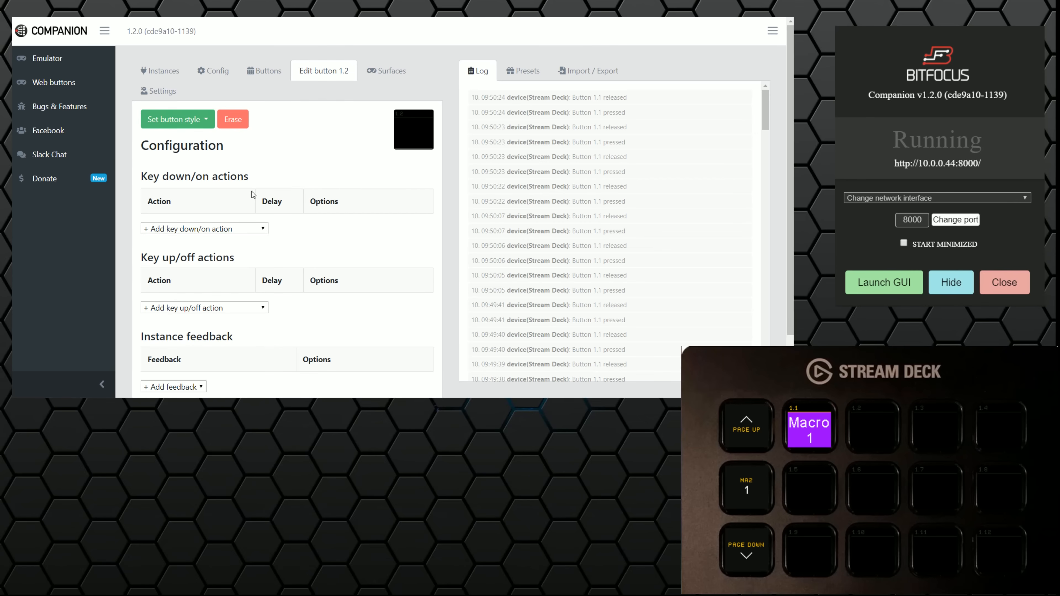
click(172, 229)
key(m)
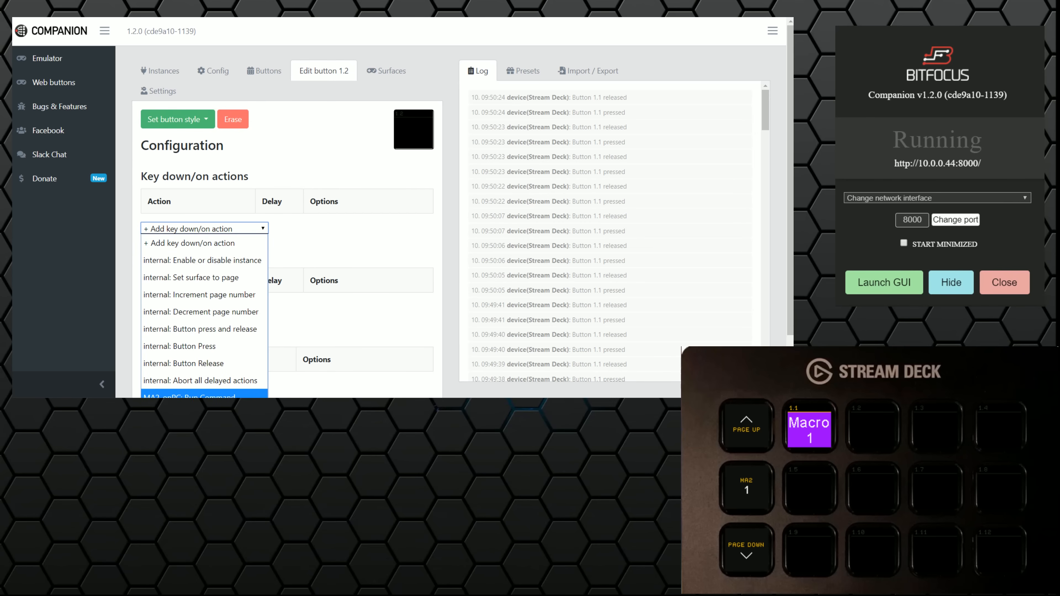
key(Return)
click(379, 229)
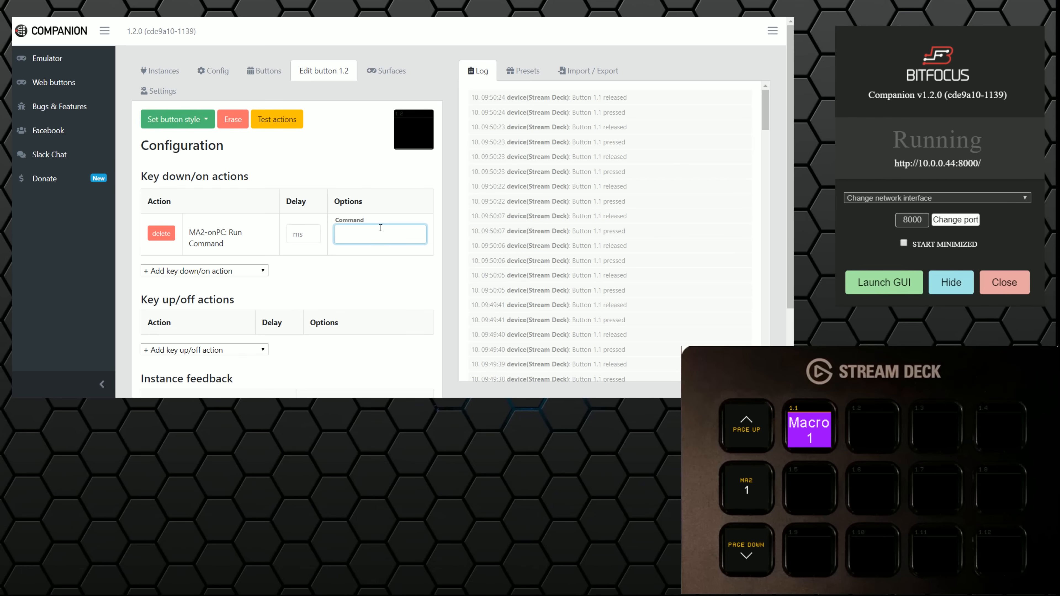
text(Fixture)
click(363, 172)
Step: Give button 1.2 the Text style with the button text Fixture and a font size of 14pt
click(169, 120)
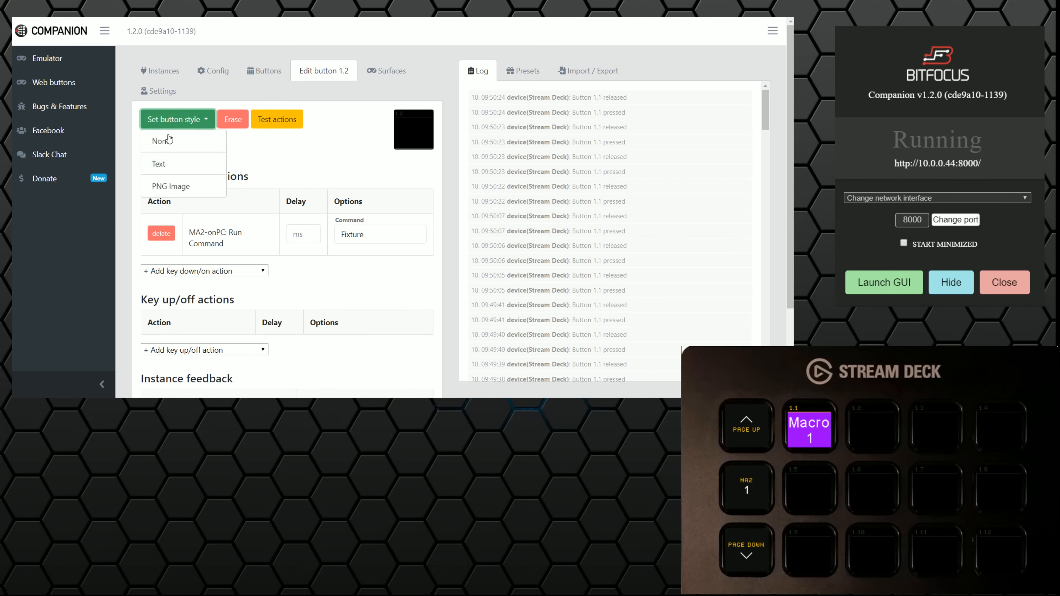
click(171, 163)
text(Fixture)
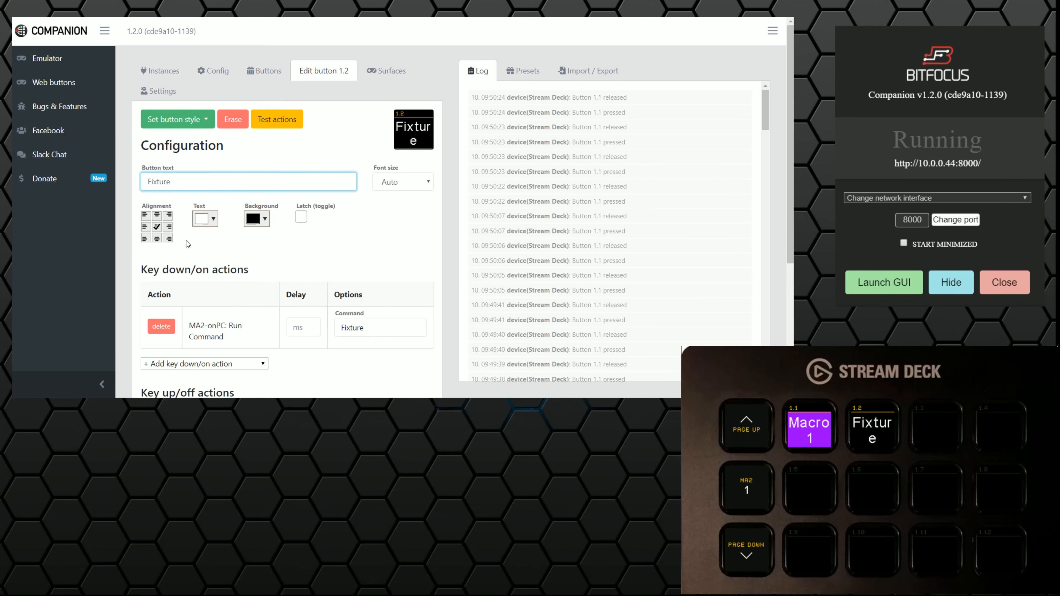
click(404, 183)
click(384, 201)
click(404, 188)
click(390, 219)
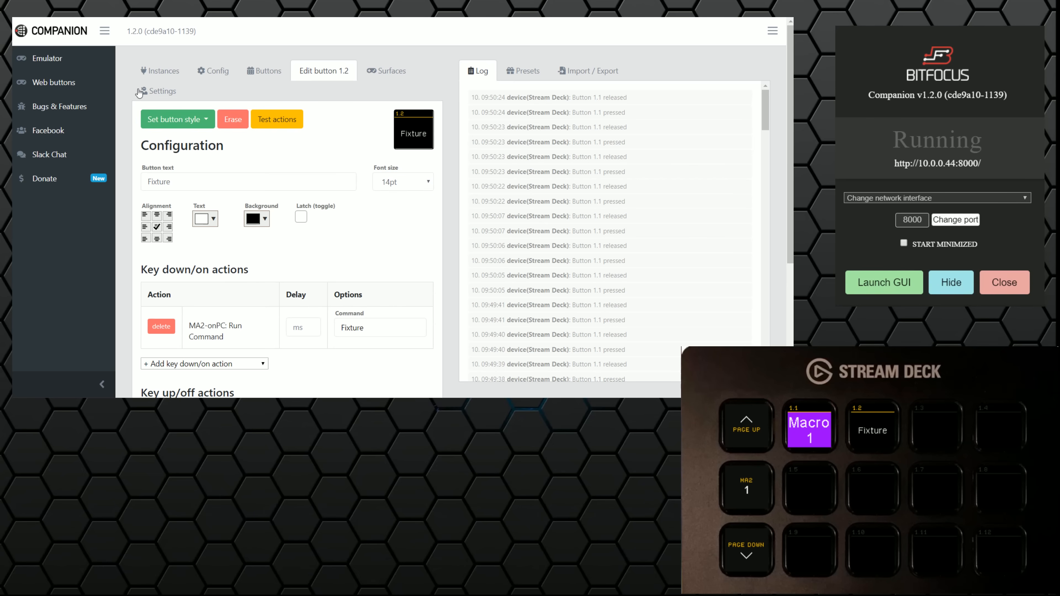
Step: Extend the key down command of button 1.2 to Fixture 1 thru 10
click(264, 71)
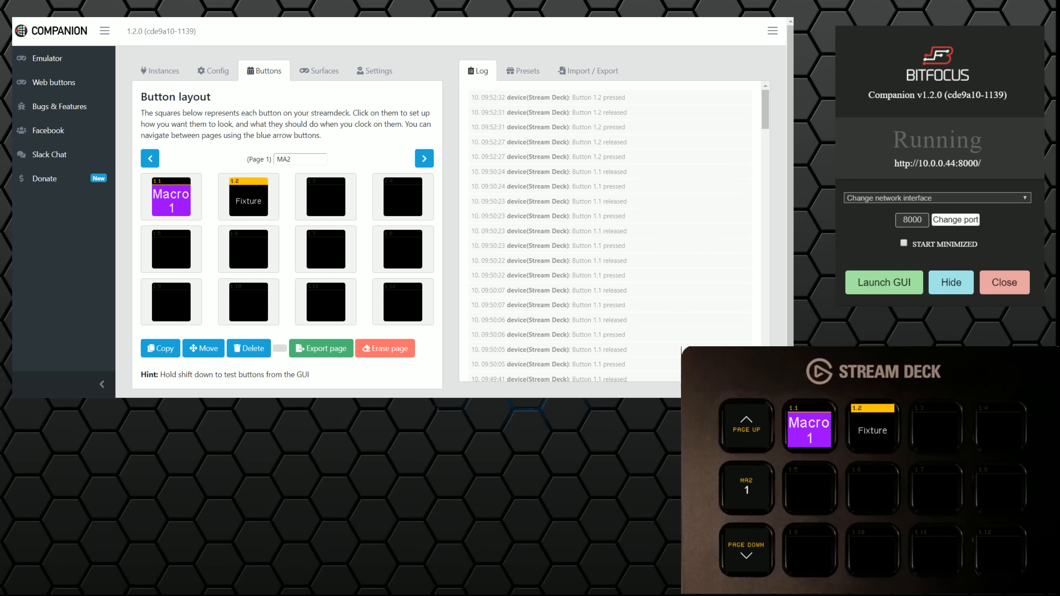
click(255, 201)
click(392, 330)
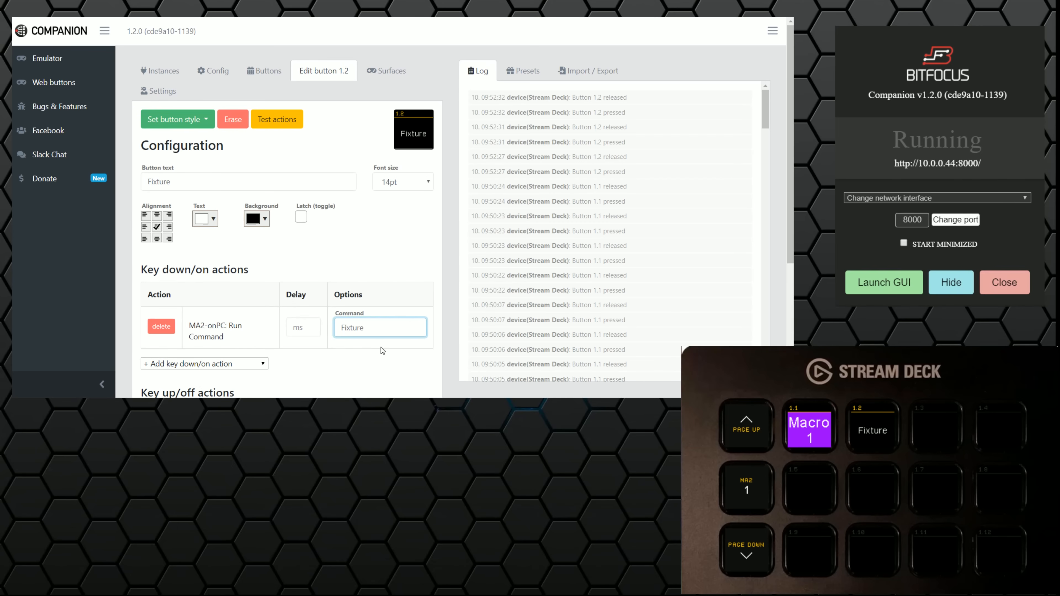
text(1 thru 10)
click(411, 229)
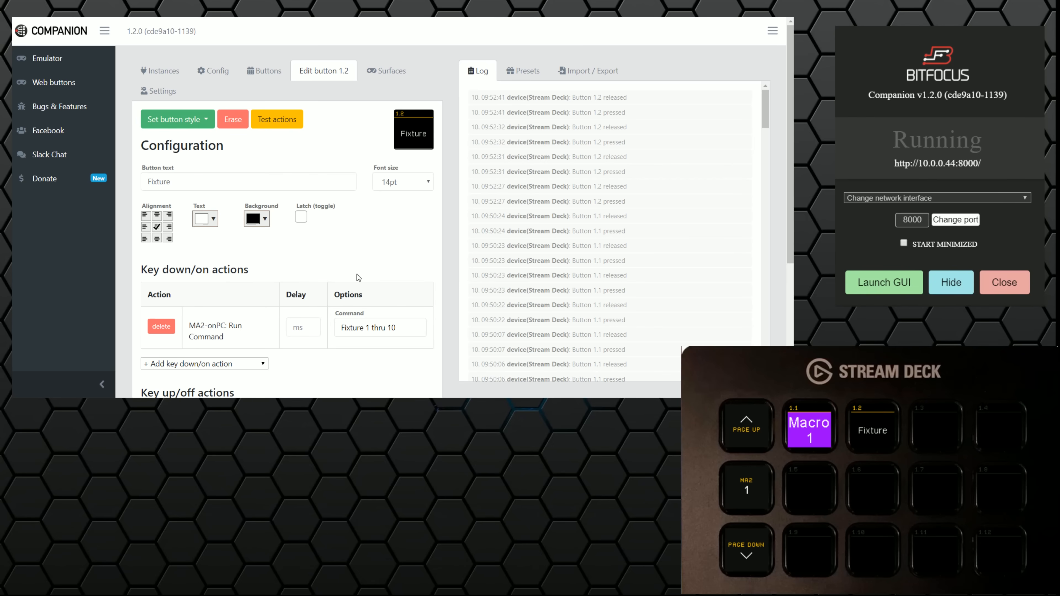
Step: Replace the key down command of button 1.2 with 7
drag(407, 328, 195, 328)
text(7)
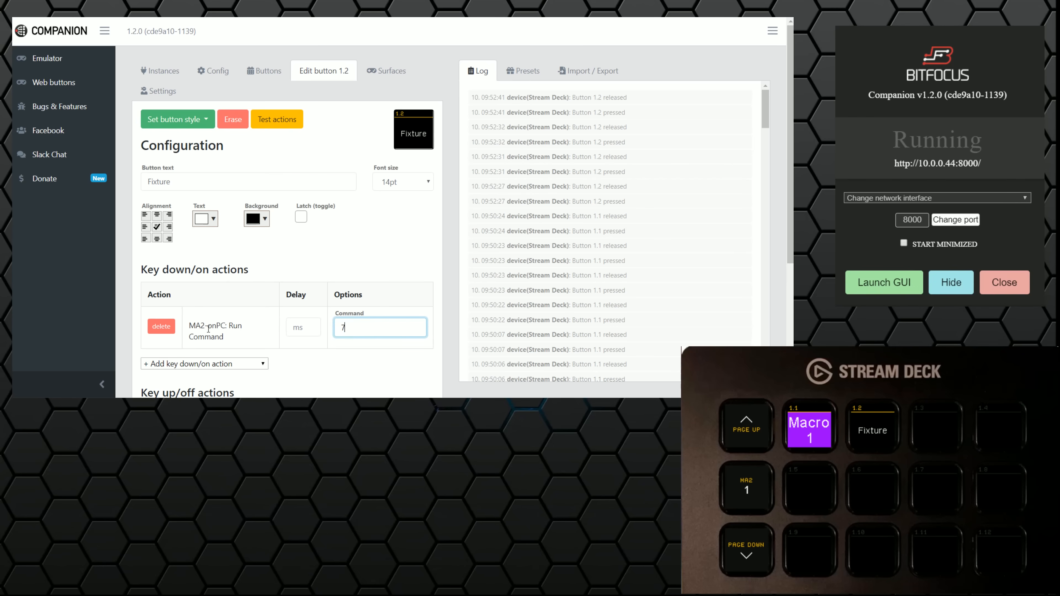
click(325, 372)
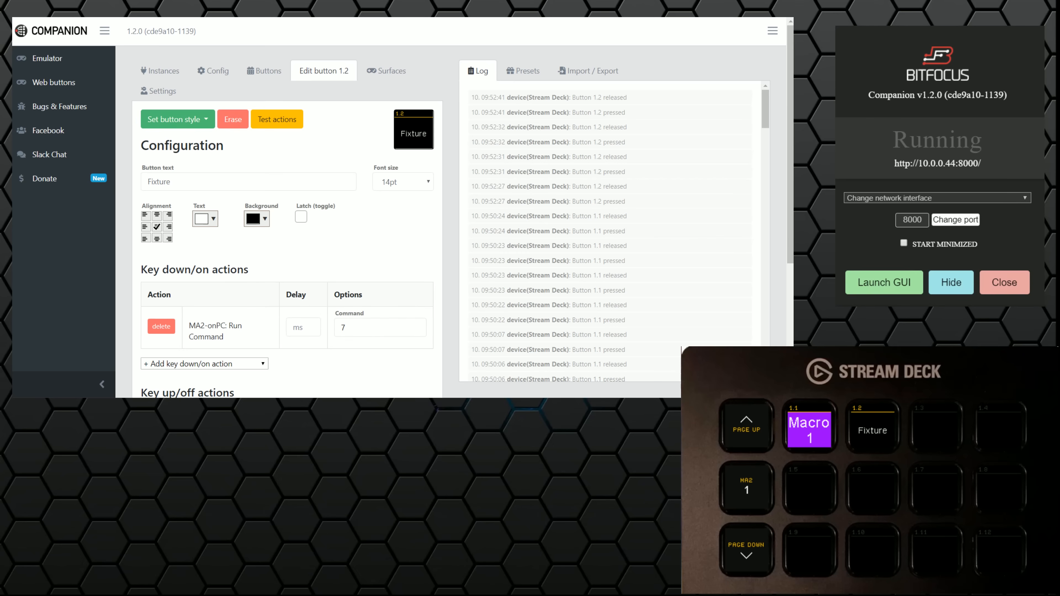